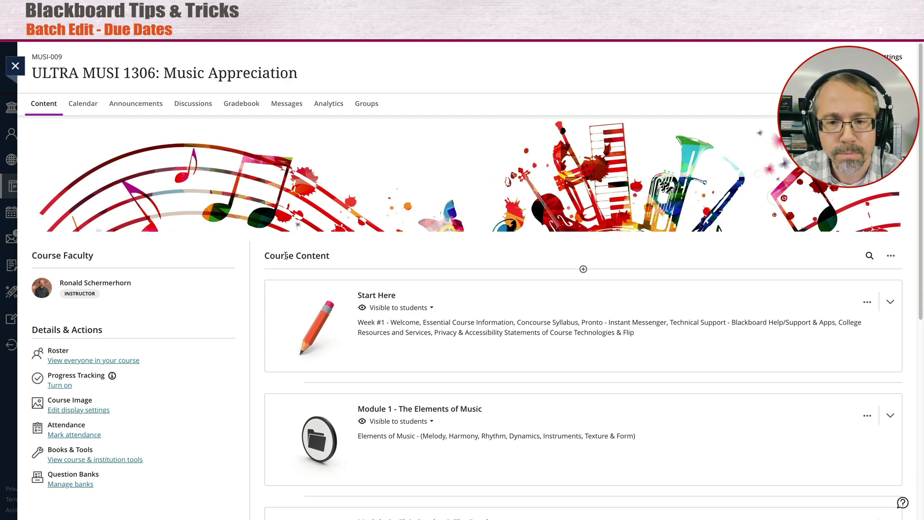
Open Batch Edit for MUSI 1306 and tick Modules 1, 2, 3 and 4 (64 items).
{"action": "left_click", "coordinate": [891, 257]}
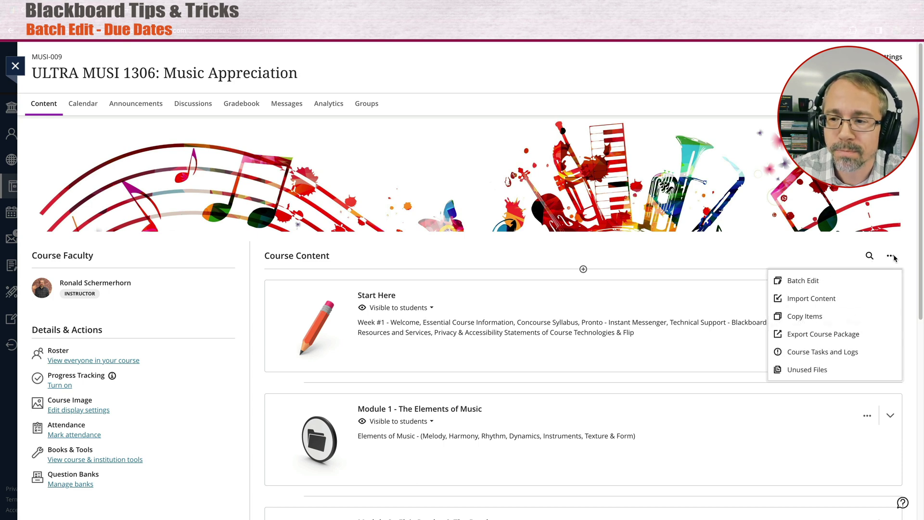
{"action": "left_click", "coordinate": [810, 283]}
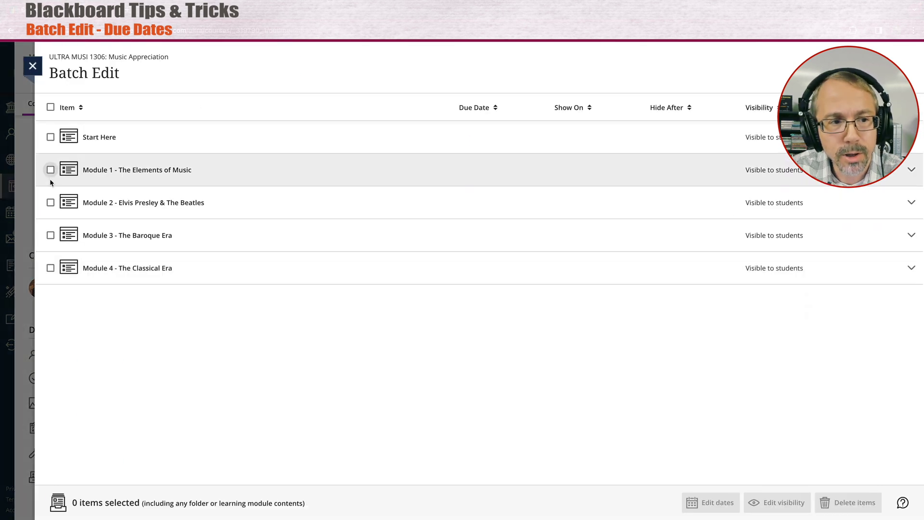
{"action": "left_click", "coordinate": [50, 169]}
{"action": "left_click", "coordinate": [50, 202]}
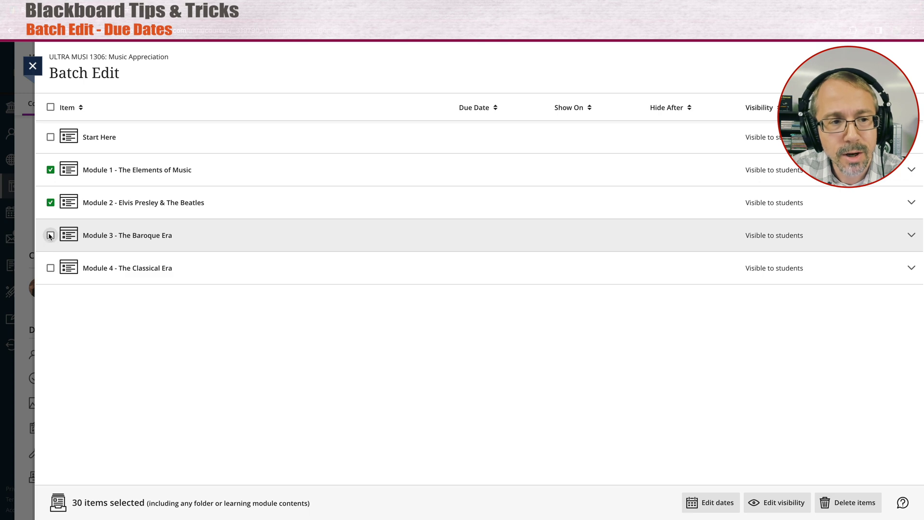
{"action": "left_click", "coordinate": [50, 235]}
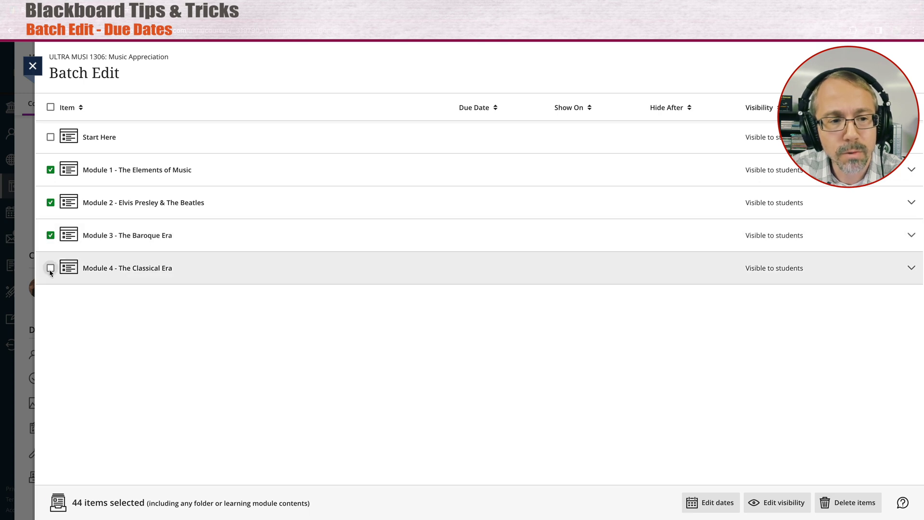
{"action": "left_click", "coordinate": [51, 269]}
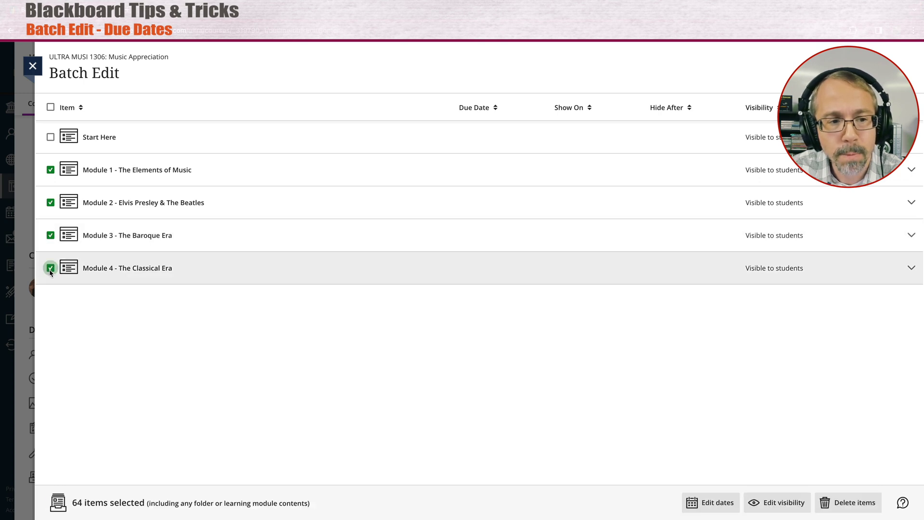
Edit dates for the 64 selected items using 'Change dates based on course start'.
{"action": "left_click", "coordinate": [713, 504]}
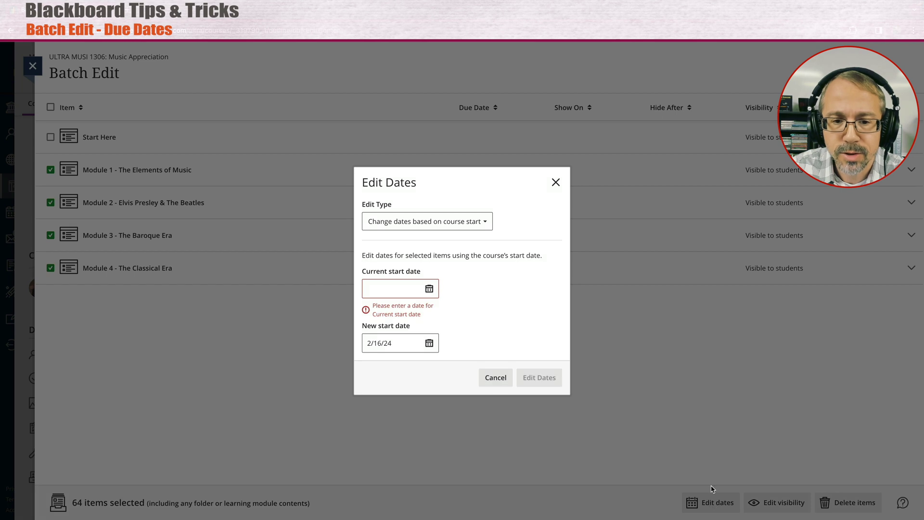
{"action": "left_click", "coordinate": [474, 225]}
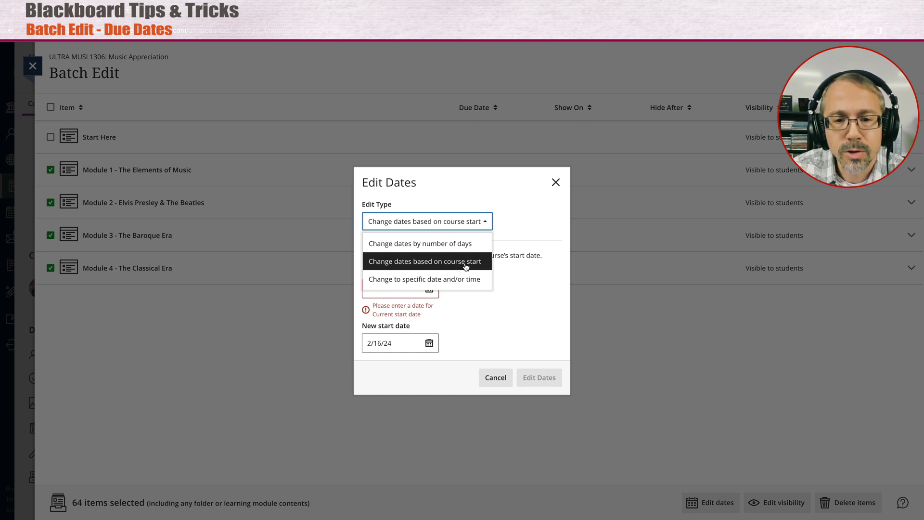
{"action": "left_click", "coordinate": [465, 266]}
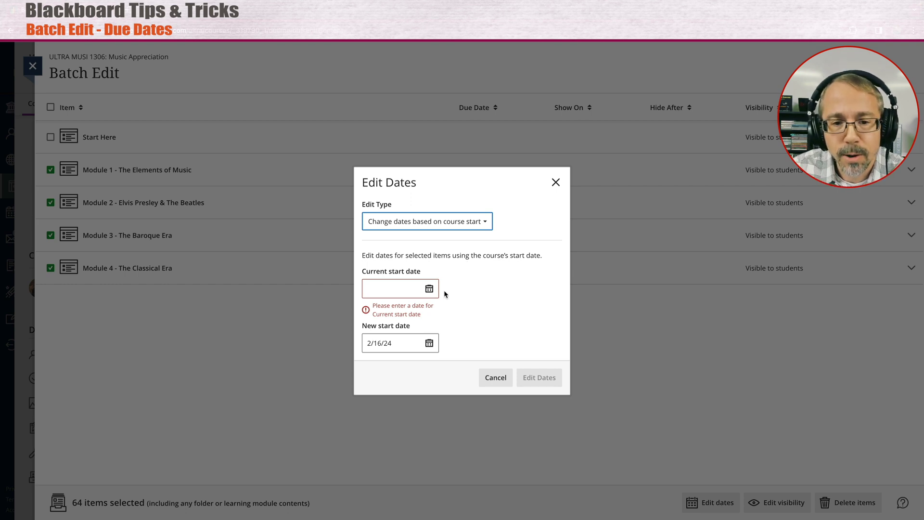
{"action": "left_click", "coordinate": [429, 289]}
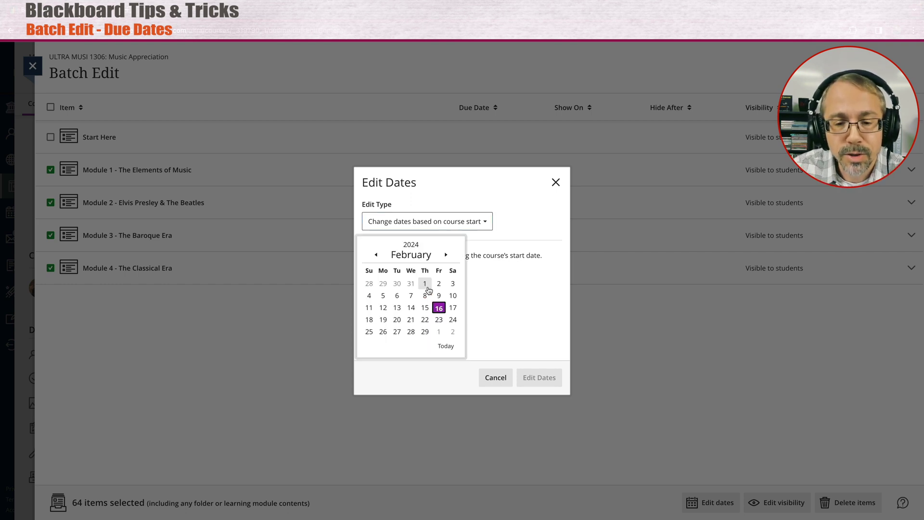
Set current start date 1/16/24 and new start date 8/26/24, applying the 223-day shift.
{"action": "left_click", "coordinate": [377, 255]}
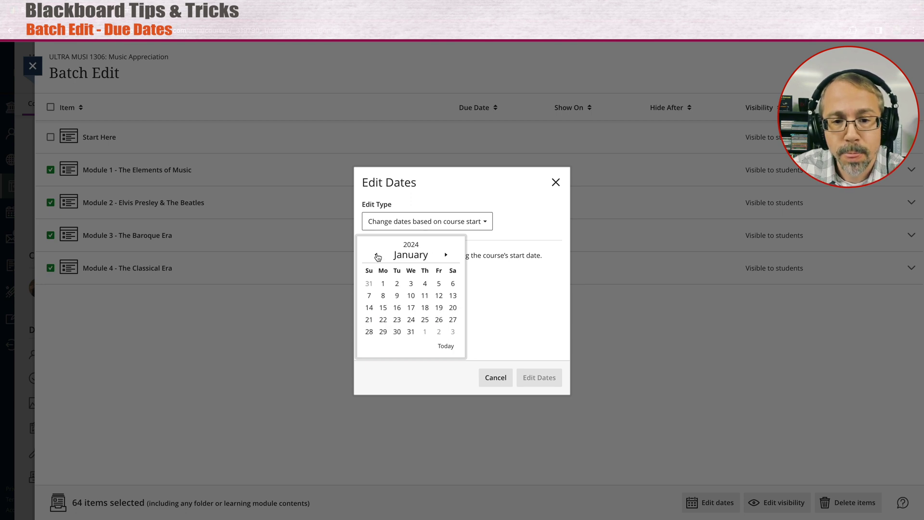
{"action": "left_click", "coordinate": [397, 308]}
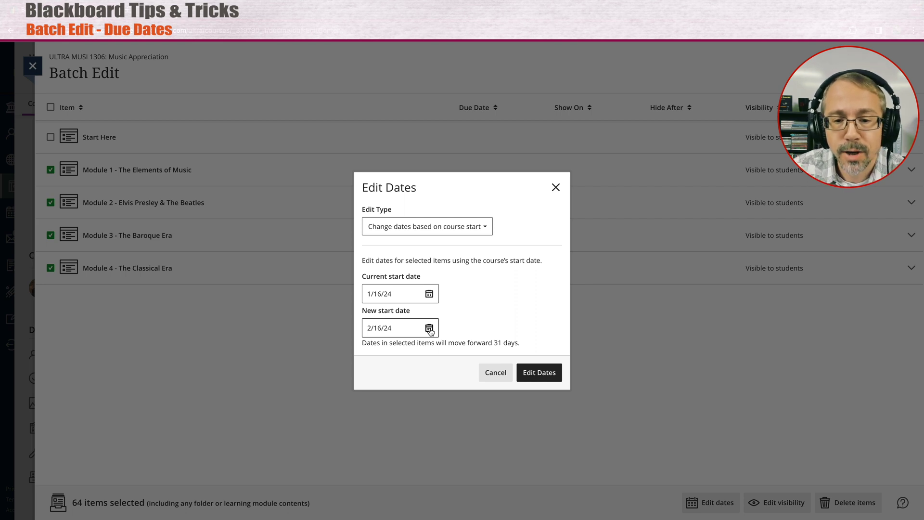
{"action": "left_click", "coordinate": [429, 329]}
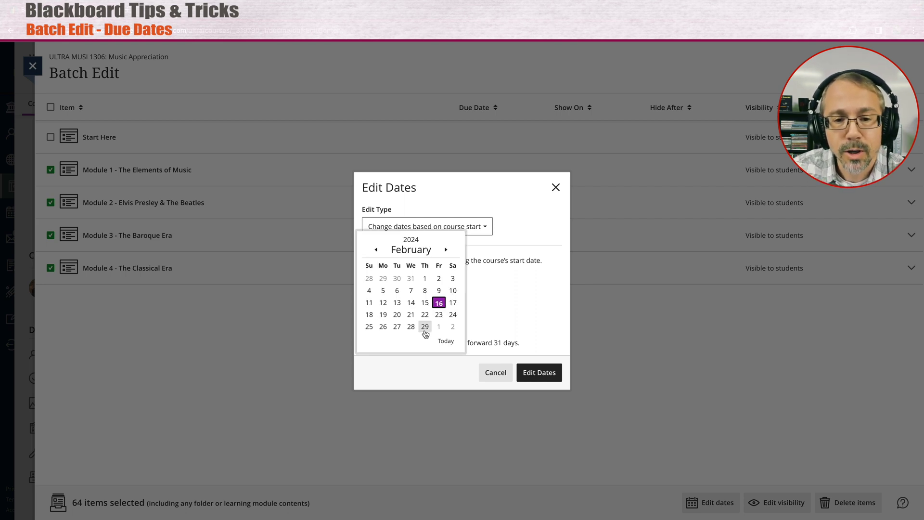
{"action": "left_click", "coordinate": [446, 249]}
{"action": "left_click", "coordinate": [446, 250]}
{"action": "left_click", "coordinate": [446, 250]}
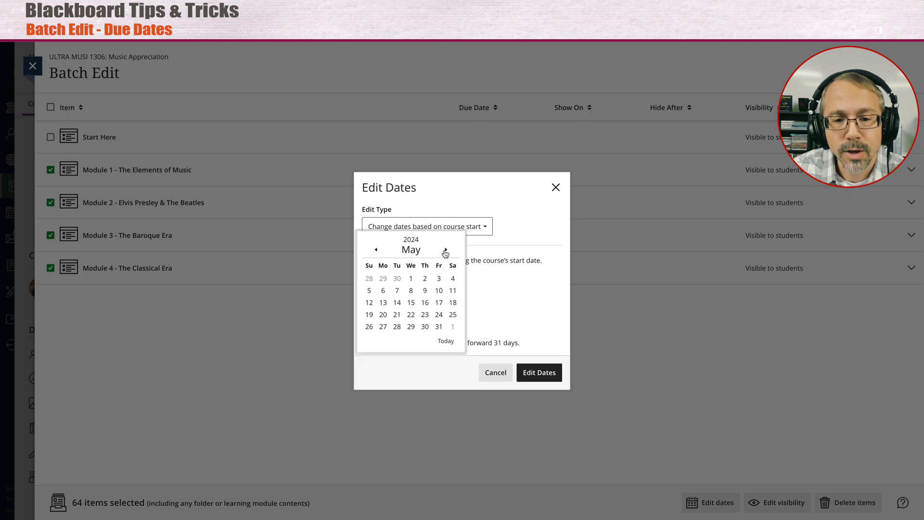
{"action": "left_click", "coordinate": [446, 250]}
{"action": "left_click", "coordinate": [445, 250]}
{"action": "left_click", "coordinate": [445, 250]}
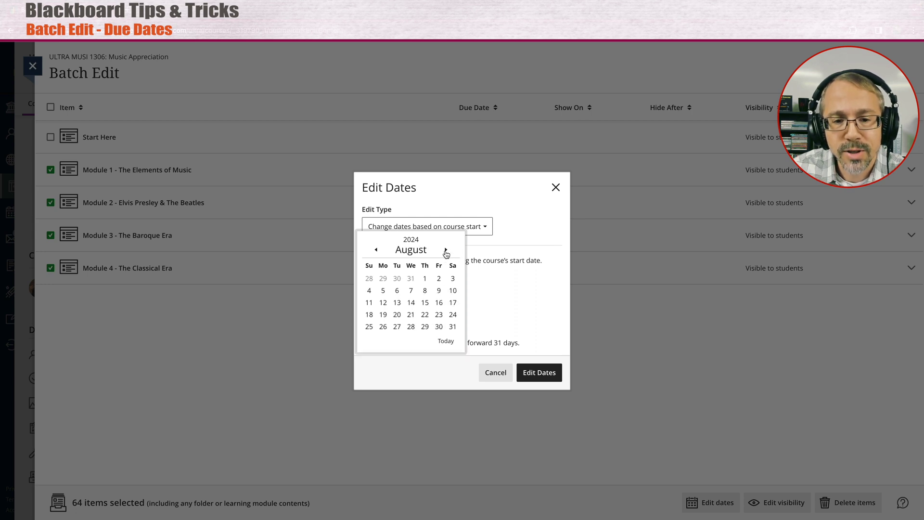
{"action": "left_click", "coordinate": [446, 250]}
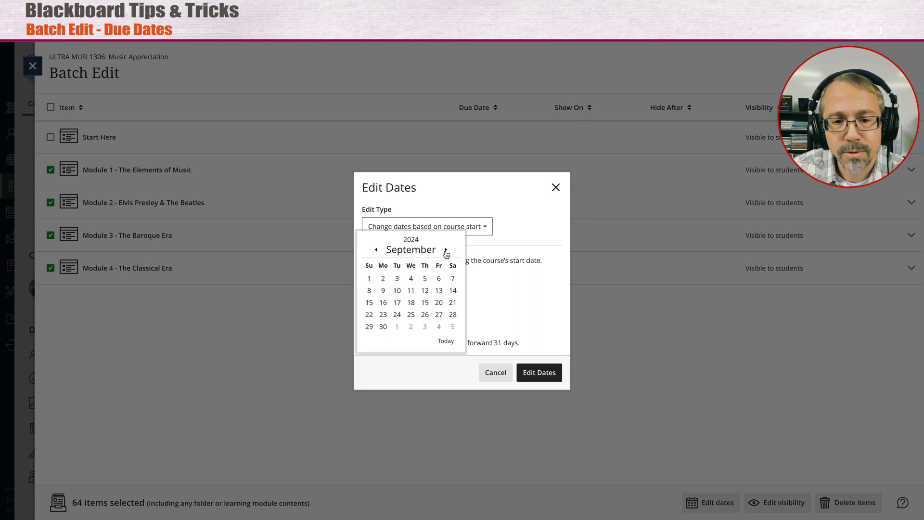
{"action": "left_click", "coordinate": [375, 250]}
{"action": "left_click", "coordinate": [382, 326]}
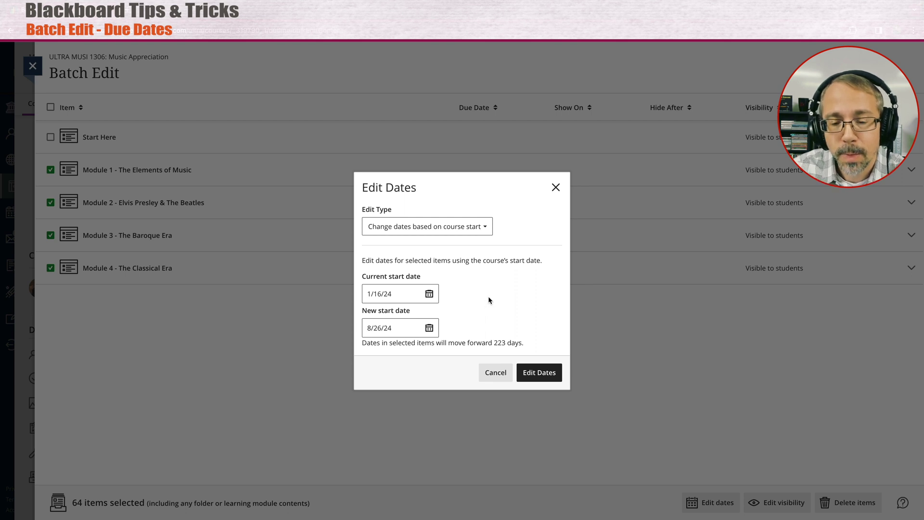
{"action": "left_click", "coordinate": [540, 373]}
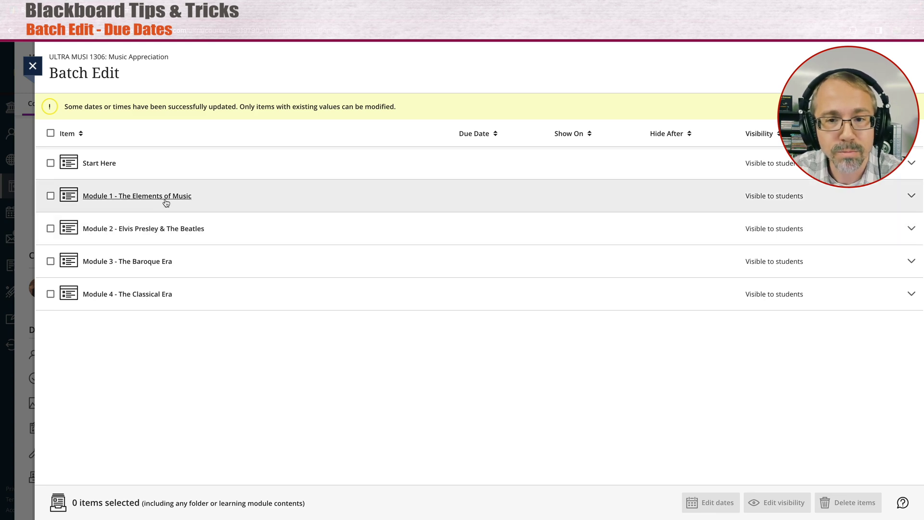
After the update succeeds, expand Module 1 to show its overview and Week #2–#5 folders.
{"action": "left_click", "coordinate": [166, 198]}
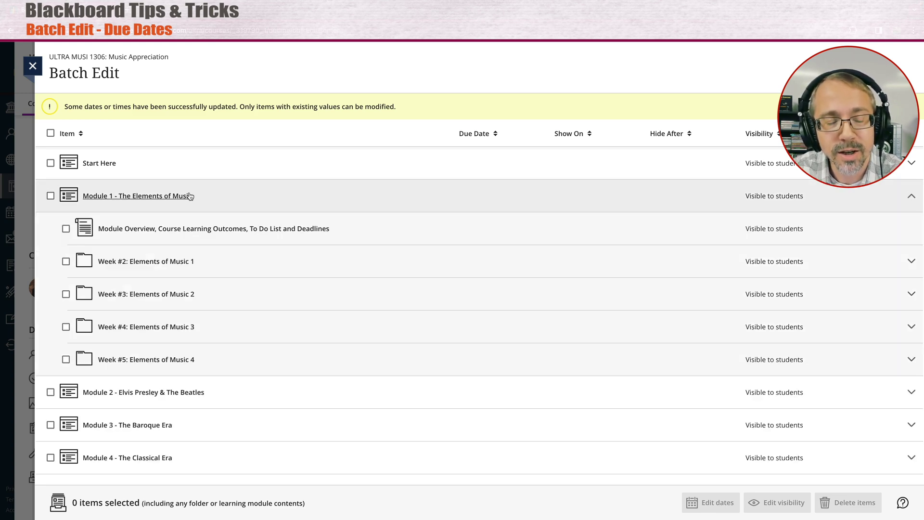
{"action": "left_click", "coordinate": [188, 264]}
{"action": "scroll", "coordinate": [245, 273], "scroll_direction": "down", "scroll_amount": 1}
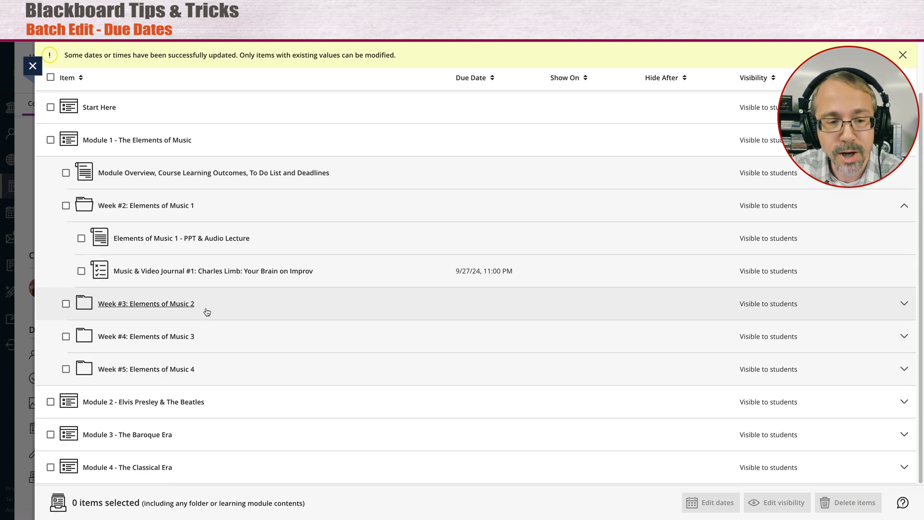
{"action": "left_click", "coordinate": [188, 307]}
{"action": "scroll", "coordinate": [294, 305], "scroll_direction": "down", "scroll_amount": 2}
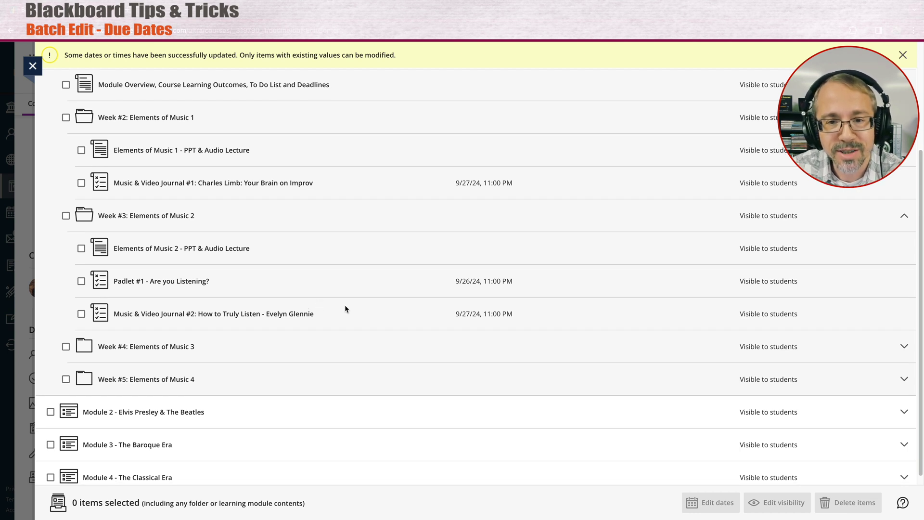
{"action": "scroll", "coordinate": [345, 305], "scroll_direction": "down", "scroll_amount": 1}
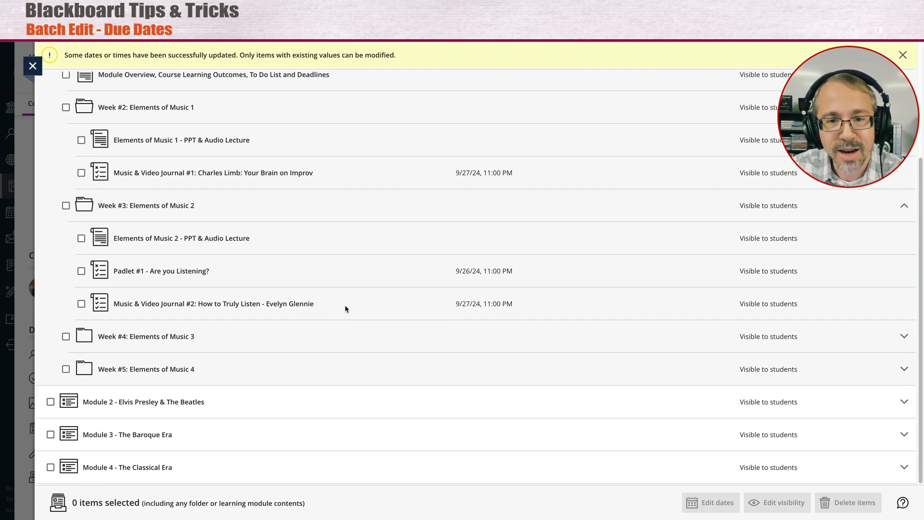
{"action": "left_click", "coordinate": [171, 337]}
{"action": "scroll", "coordinate": [357, 317], "scroll_direction": "down", "scroll_amount": 2}
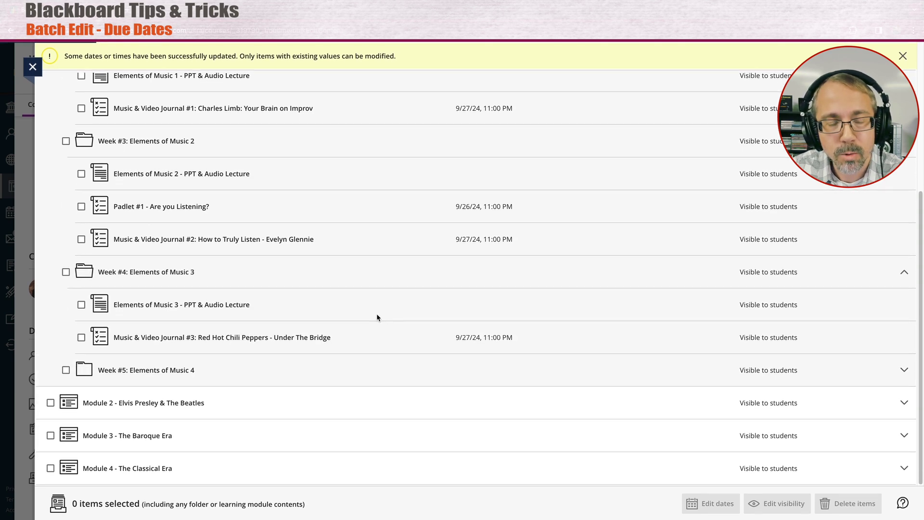
{"action": "scroll", "coordinate": [377, 318], "scroll_direction": "up", "scroll_amount": 3}
{"action": "scroll", "coordinate": [376, 313], "scroll_direction": "up", "scroll_amount": 1}
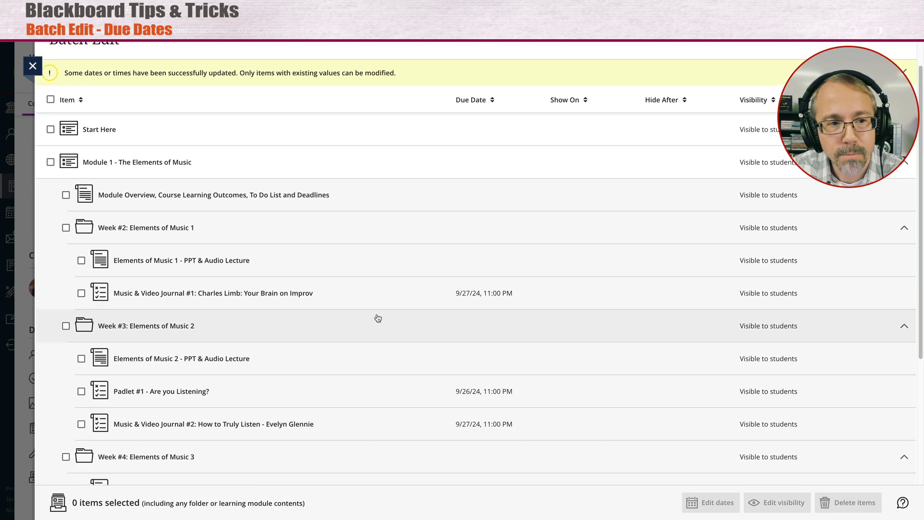
{"action": "scroll", "coordinate": [377, 313], "scroll_direction": "down", "scroll_amount": 2}
{"action": "scroll", "coordinate": [377, 317], "scroll_direction": "down", "scroll_amount": 1}
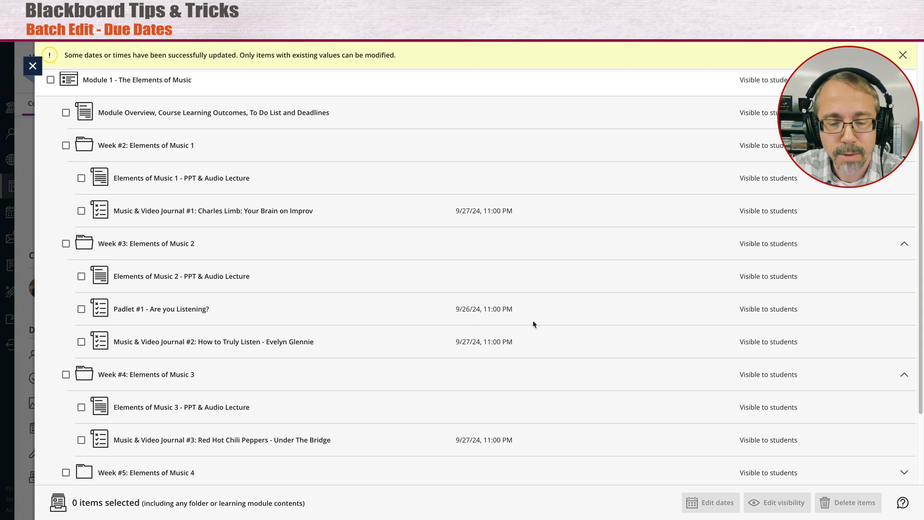
{"action": "scroll", "coordinate": [530, 324], "scroll_direction": "down", "scroll_amount": 3}
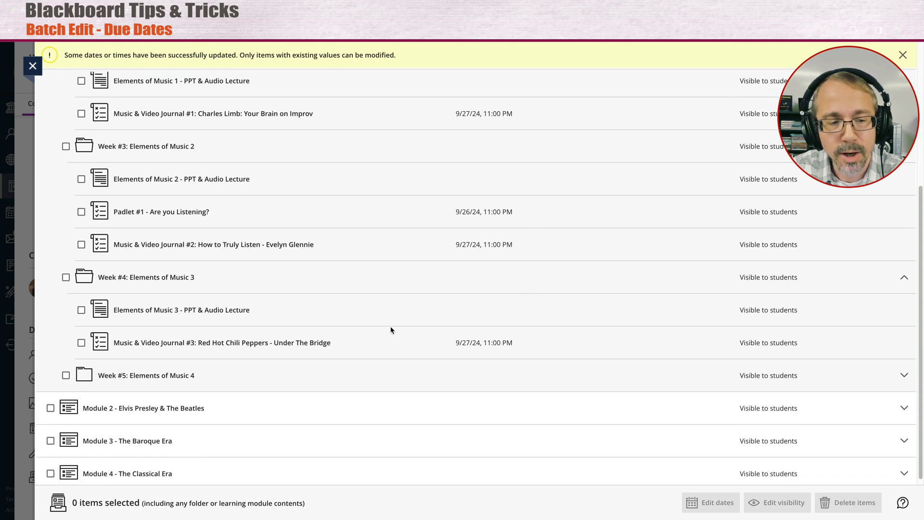
{"action": "scroll", "coordinate": [392, 330], "scroll_direction": "up", "scroll_amount": 5}
{"action": "scroll", "coordinate": [400, 322], "scroll_direction": "down", "scroll_amount": 1}
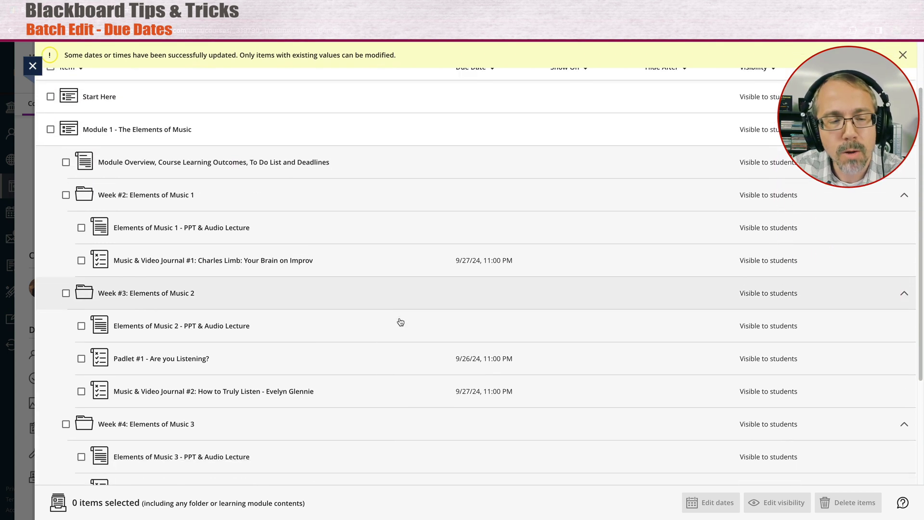
{"action": "scroll", "coordinate": [401, 322], "scroll_direction": "up", "scroll_amount": 1}
{"action": "scroll", "coordinate": [400, 321], "scroll_direction": "down", "scroll_amount": 1}
{"action": "scroll", "coordinate": [400, 322], "scroll_direction": "down", "scroll_amount": 1}
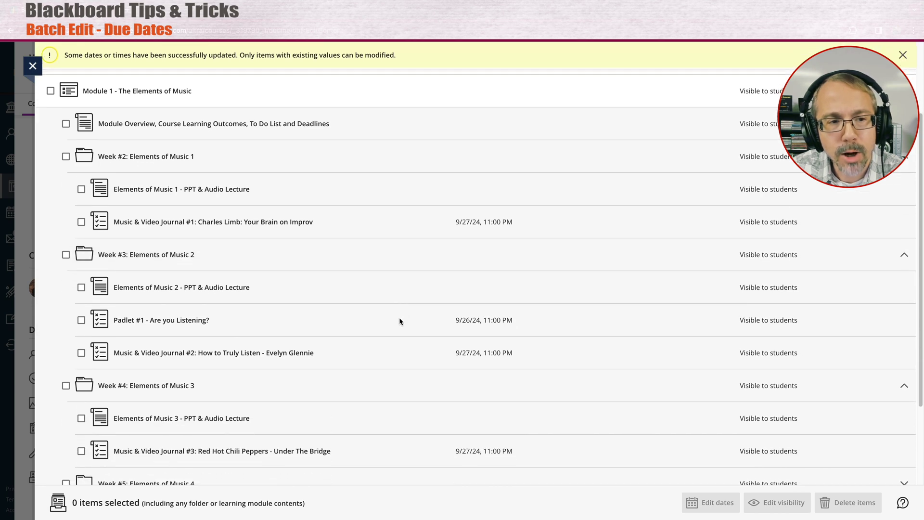
{"action": "scroll", "coordinate": [400, 321], "scroll_direction": "up", "scroll_amount": 3}
{"action": "scroll", "coordinate": [399, 322], "scroll_direction": "down", "scroll_amount": 2}
{"action": "scroll", "coordinate": [399, 322], "scroll_direction": "down", "scroll_amount": 2}
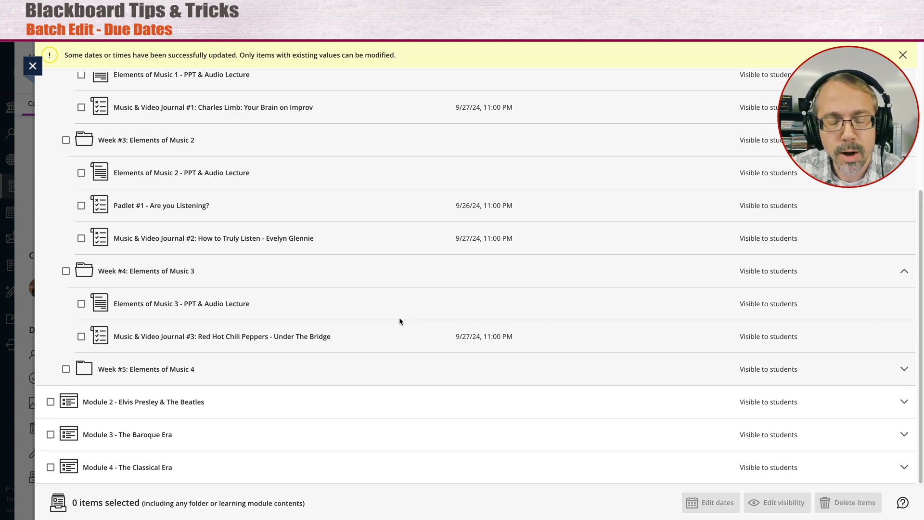
{"action": "left_click", "coordinate": [183, 368]}
Review Module 1's updated due dates, such as Padlet #1 on 9/26/24, then select all items.
{"action": "scroll", "coordinate": [339, 310], "scroll_direction": "down", "scroll_amount": 1}
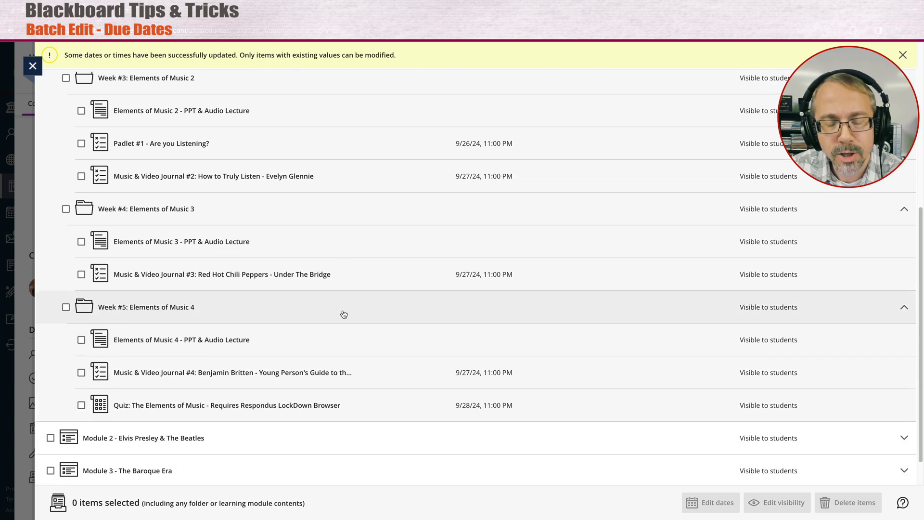
{"action": "scroll", "coordinate": [342, 313], "scroll_direction": "up", "scroll_amount": 1}
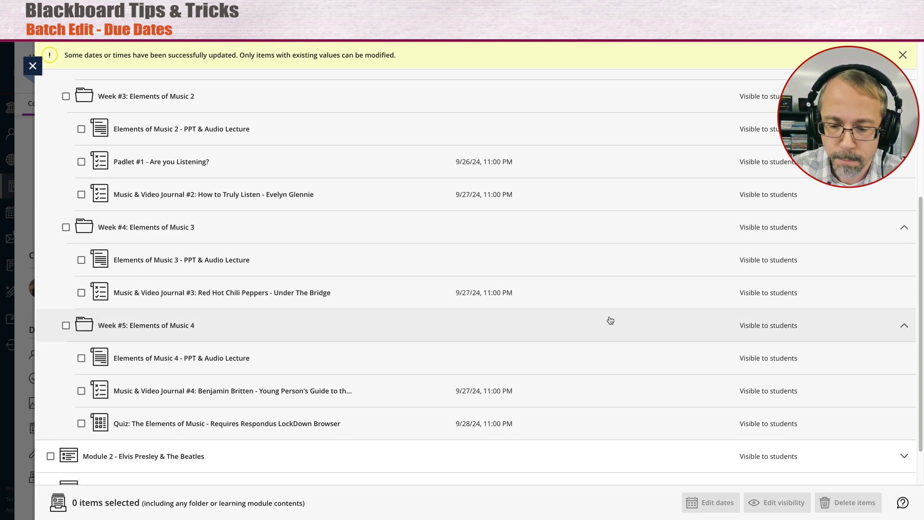
{"action": "scroll", "coordinate": [620, 344], "scroll_direction": "down", "scroll_amount": 1}
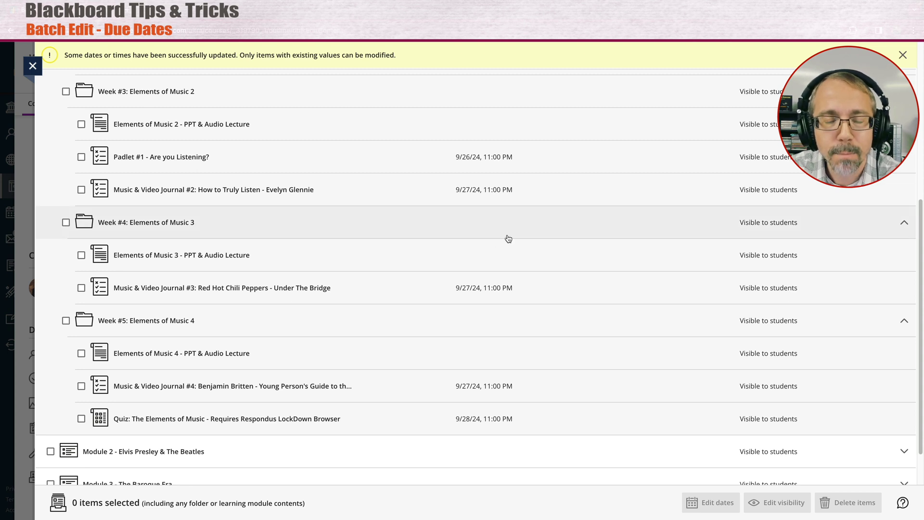
{"action": "scroll", "coordinate": [509, 238], "scroll_direction": "up", "scroll_amount": 4}
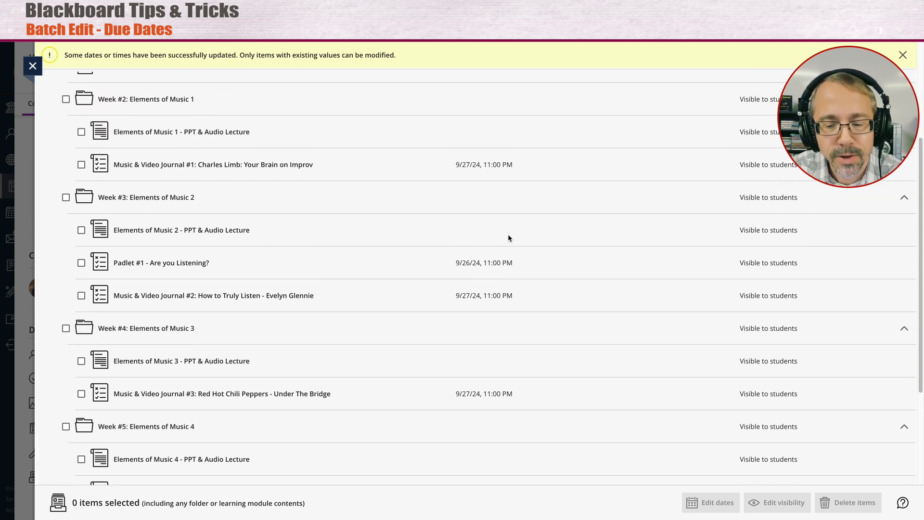
{"action": "scroll", "coordinate": [508, 238], "scroll_direction": "up", "scroll_amount": 2}
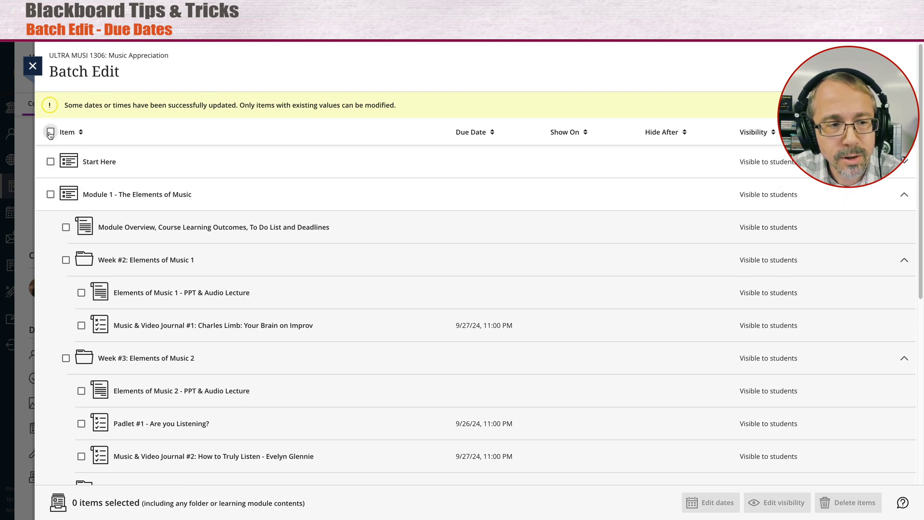
{"action": "left_click", "coordinate": [50, 133]}
Exclude Start Here and shift the remaining 64 items backward by 223 days.
{"action": "left_click", "coordinate": [50, 162]}
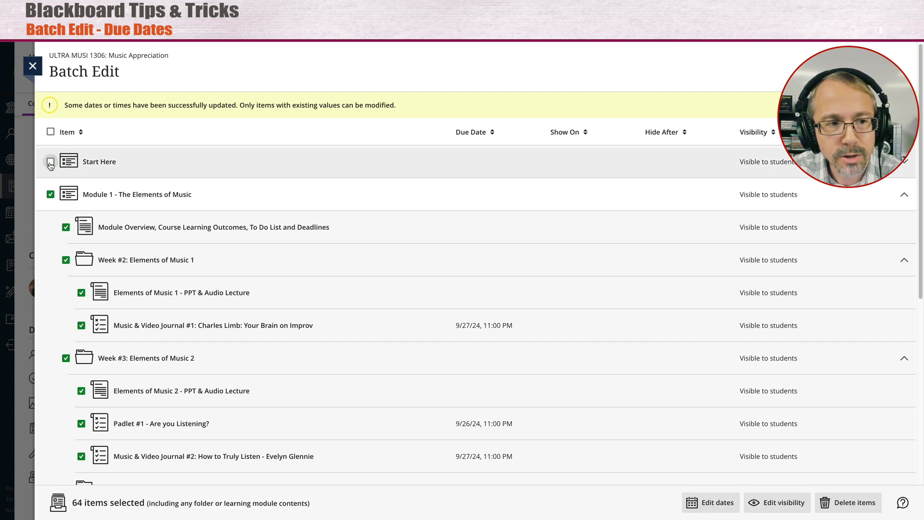
{"action": "scroll", "coordinate": [451, 258], "scroll_direction": "down", "scroll_amount": 6}
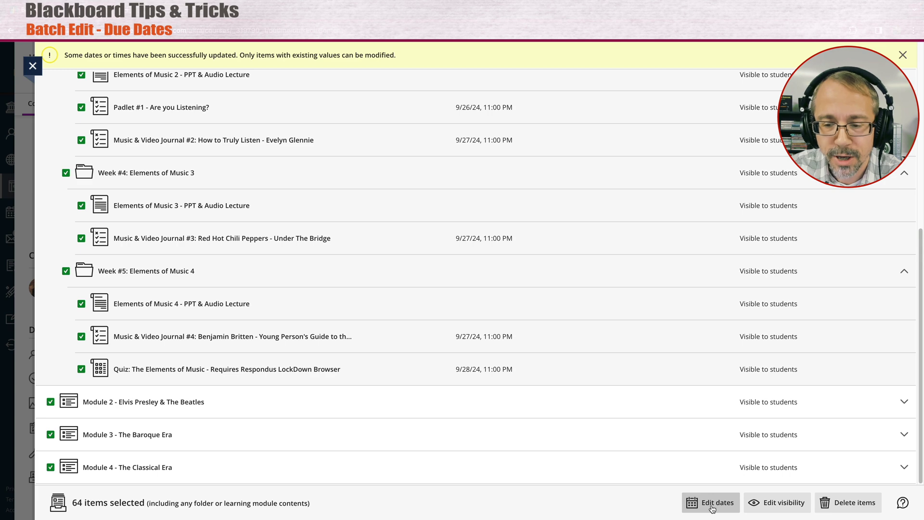
{"action": "left_click", "coordinate": [712, 505]}
{"action": "left_click", "coordinate": [407, 224]}
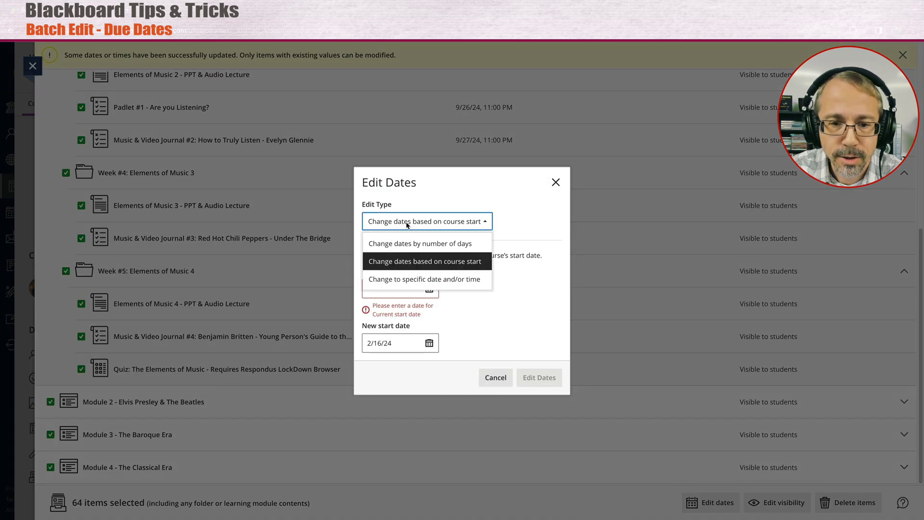
{"action": "left_click", "coordinate": [434, 244]}
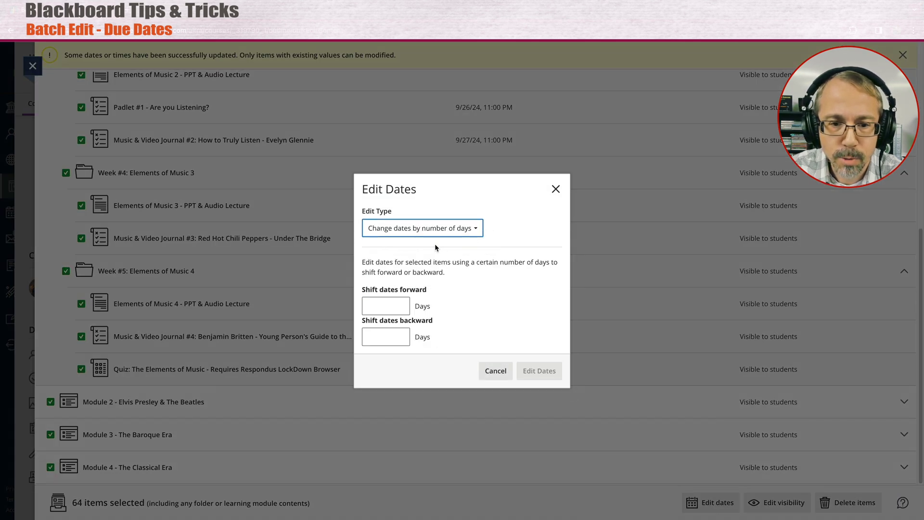
{"action": "left_click", "coordinate": [399, 336]}
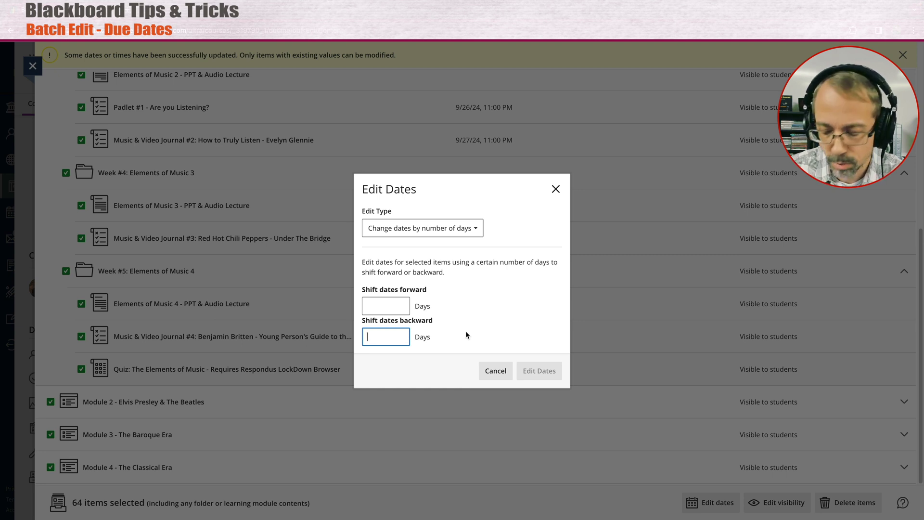
{"action": "type", "text": "223"}
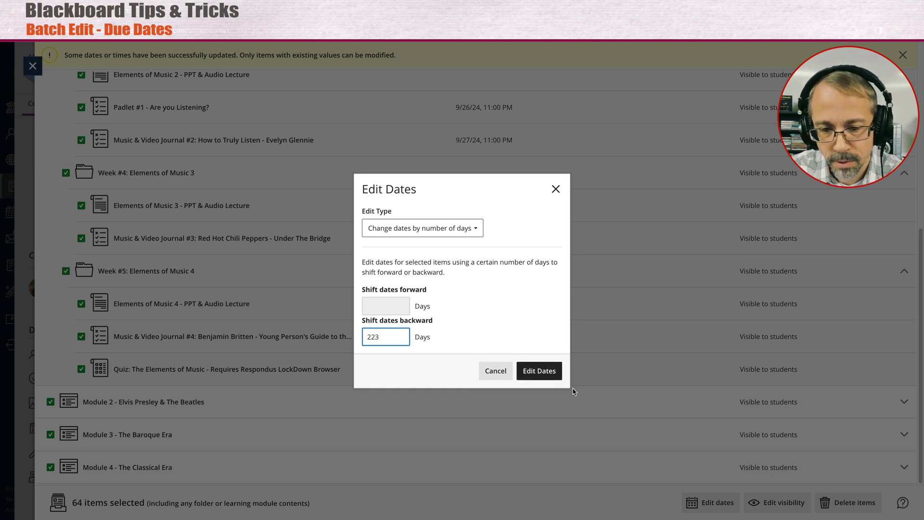
{"action": "left_click", "coordinate": [541, 372]}
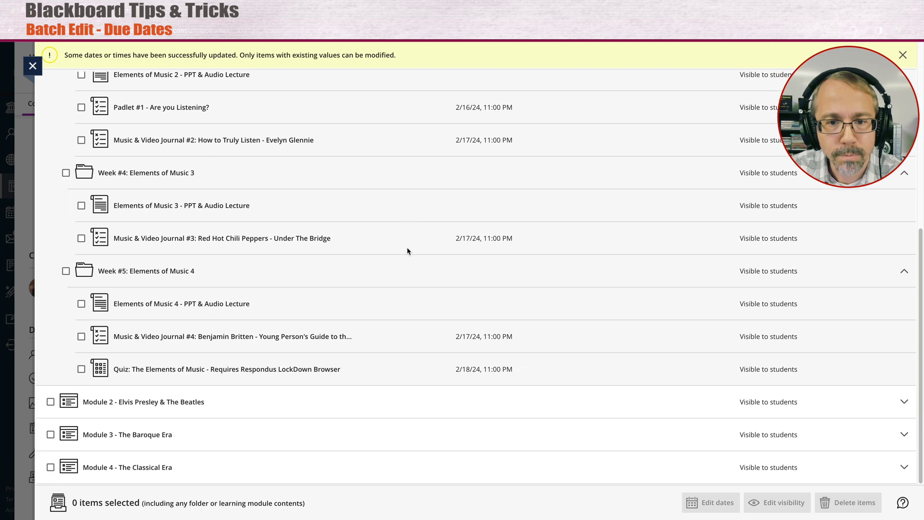
{"action": "scroll", "coordinate": [407, 251], "scroll_direction": "up", "scroll_amount": 1}
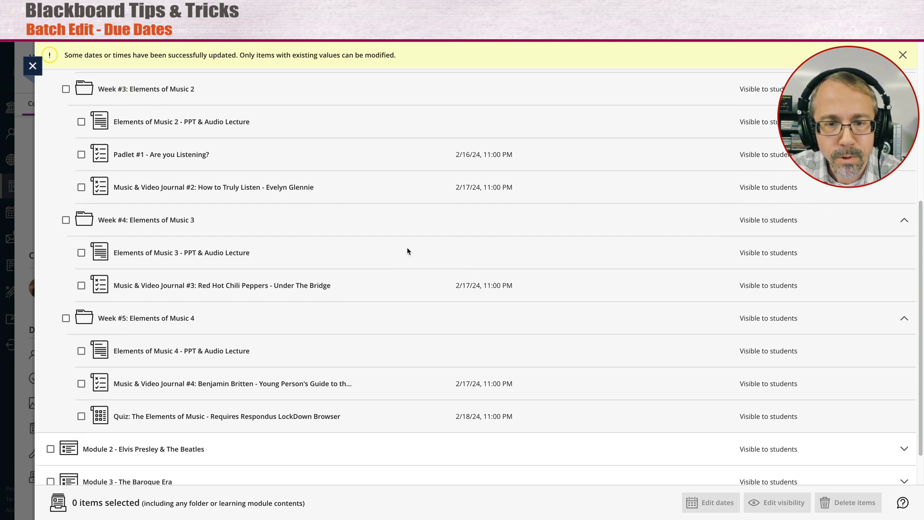
Shift the 30 checked items forward by 224 days using change dates by number of days.
{"action": "scroll", "coordinate": [406, 246], "scroll_direction": "up", "scroll_amount": 4}
{"action": "scroll", "coordinate": [406, 247], "scroll_direction": "down", "scroll_amount": 5}
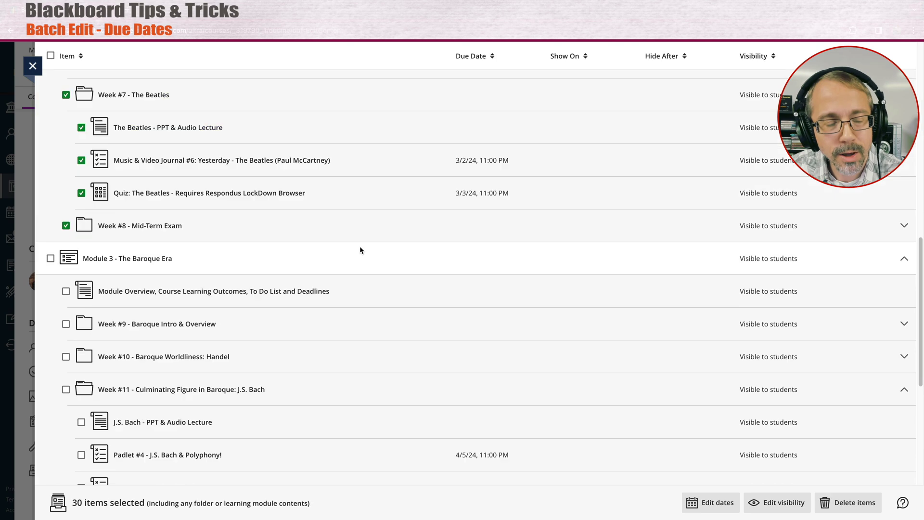
{"action": "scroll", "coordinate": [360, 247], "scroll_direction": "down", "scroll_amount": 1}
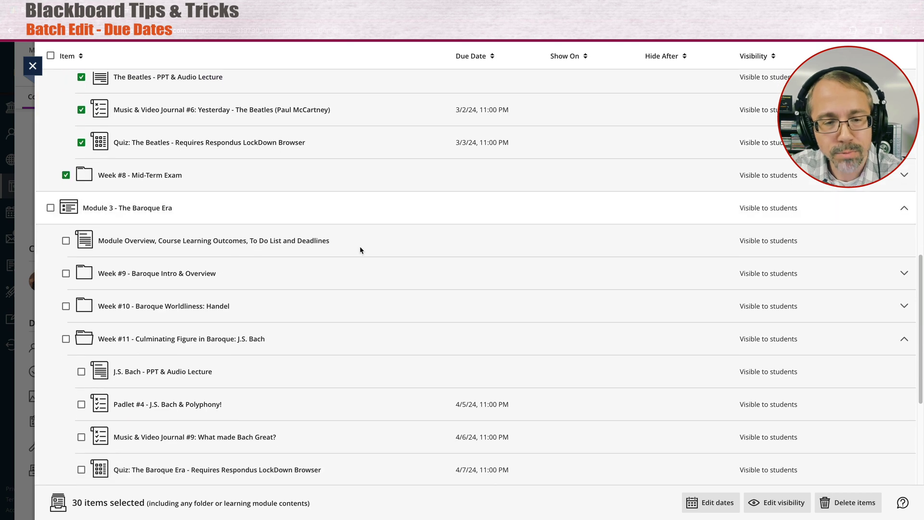
{"action": "left_click", "coordinate": [708, 503]}
{"action": "left_click", "coordinate": [392, 225]}
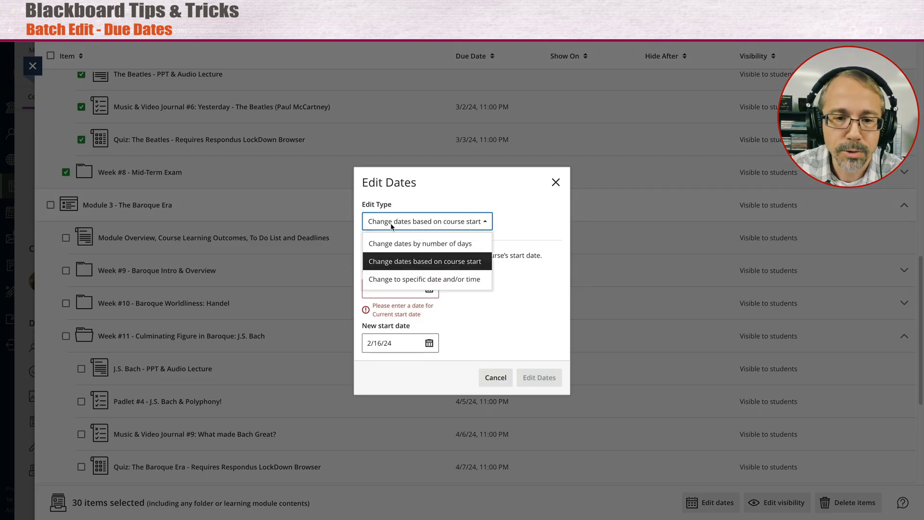
{"action": "left_click", "coordinate": [450, 246]}
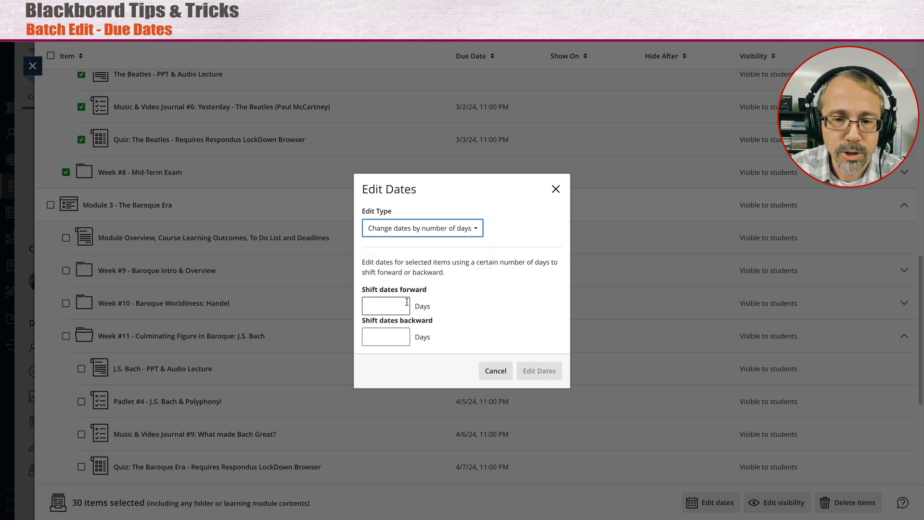
{"action": "left_click", "coordinate": [389, 306]}
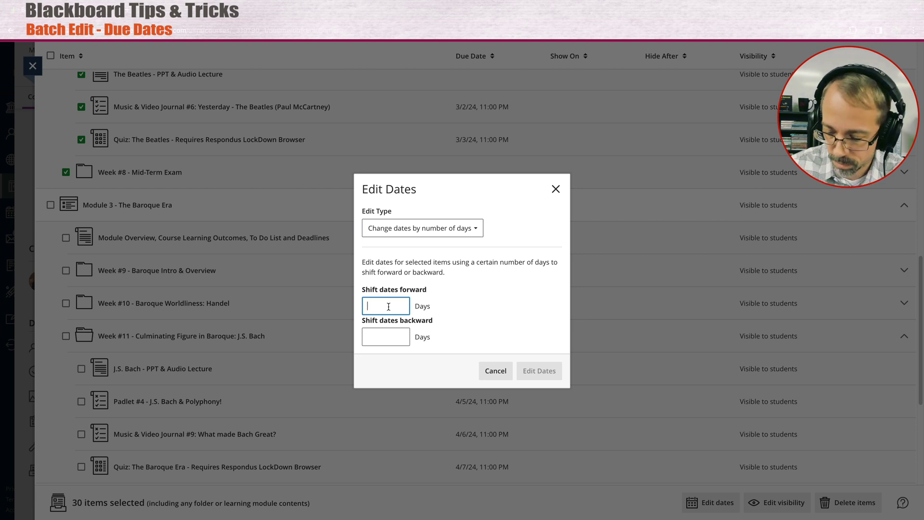
{"action": "type", "text": "224"}
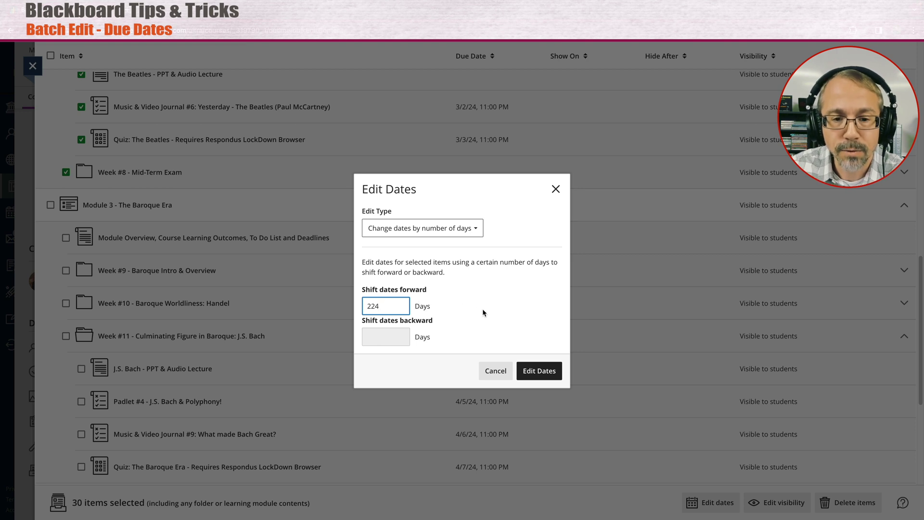
{"action": "left_click", "coordinate": [544, 371]}
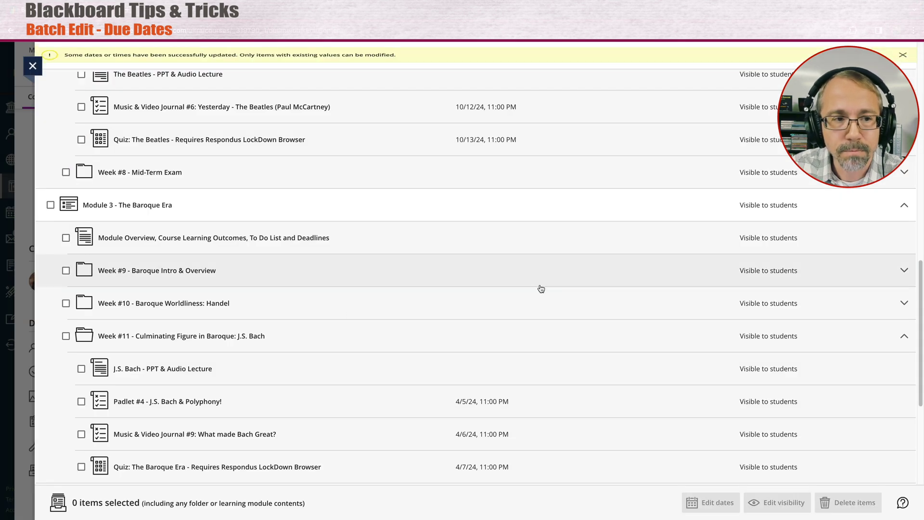
{"action": "scroll", "coordinate": [596, 304], "scroll_direction": "up", "scroll_amount": 20}
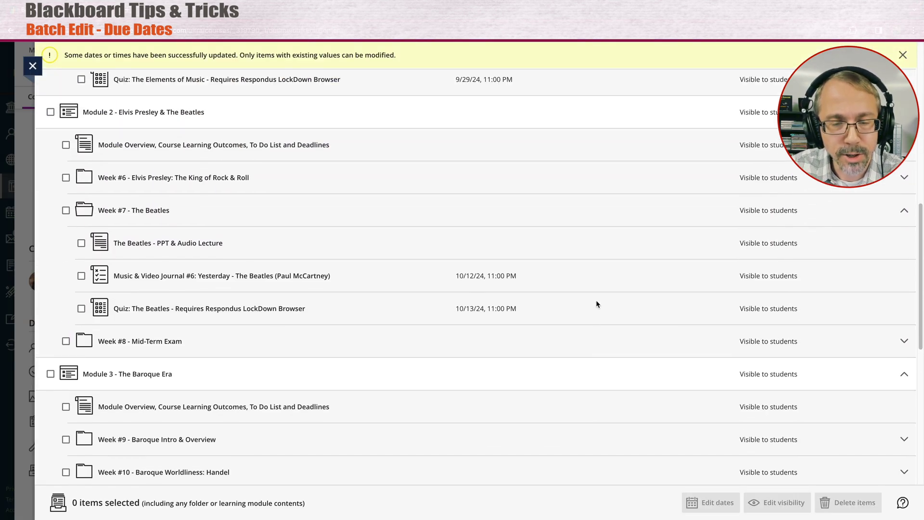
{"action": "scroll", "coordinate": [597, 304], "scroll_direction": "down", "scroll_amount": 3}
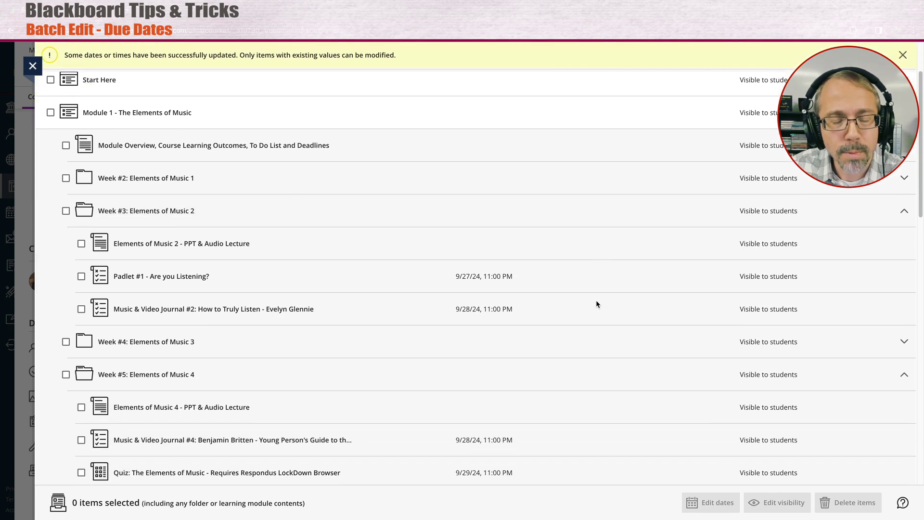
{"action": "scroll", "coordinate": [596, 304], "scroll_direction": "down", "scroll_amount": 1}
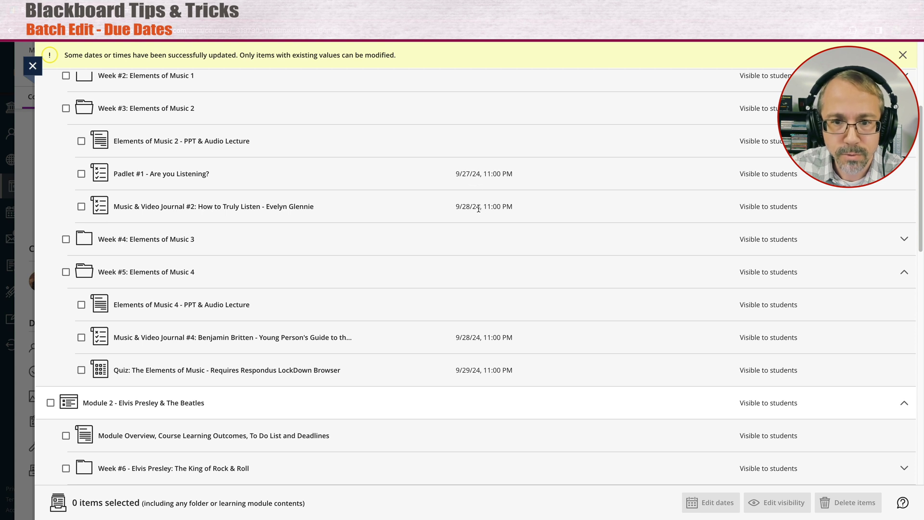
{"action": "scroll", "coordinate": [589, 241], "scroll_direction": "down", "scroll_amount": 1}
{"action": "scroll", "coordinate": [592, 241], "scroll_direction": "up", "scroll_amount": 1}
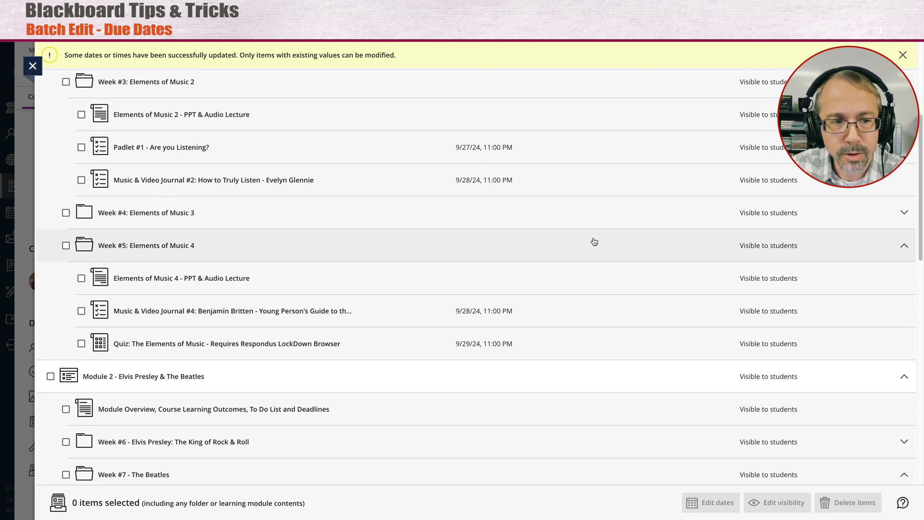
{"action": "scroll", "coordinate": [596, 242], "scroll_direction": "down", "scroll_amount": 2}
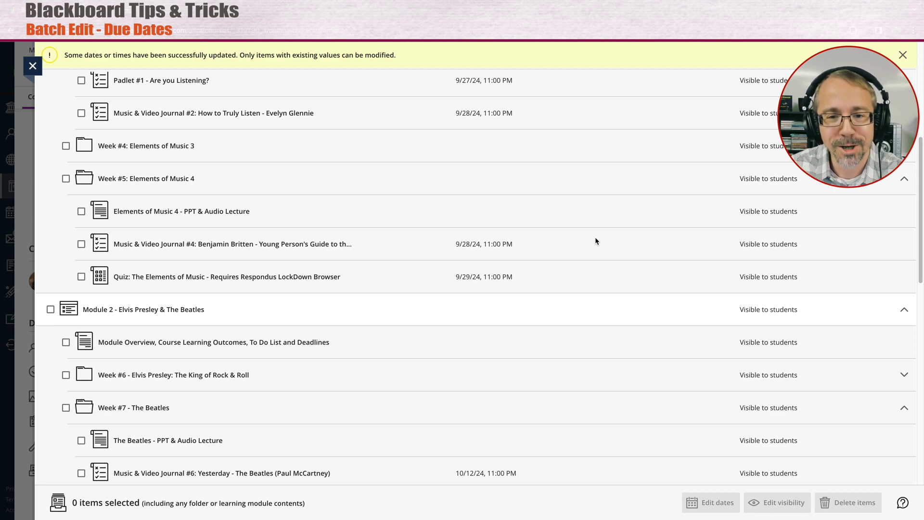
Shift the 34 selected items forward by 217 days using change dates by number of days.
{"action": "scroll", "coordinate": [595, 241], "scroll_direction": "down", "scroll_amount": 1}
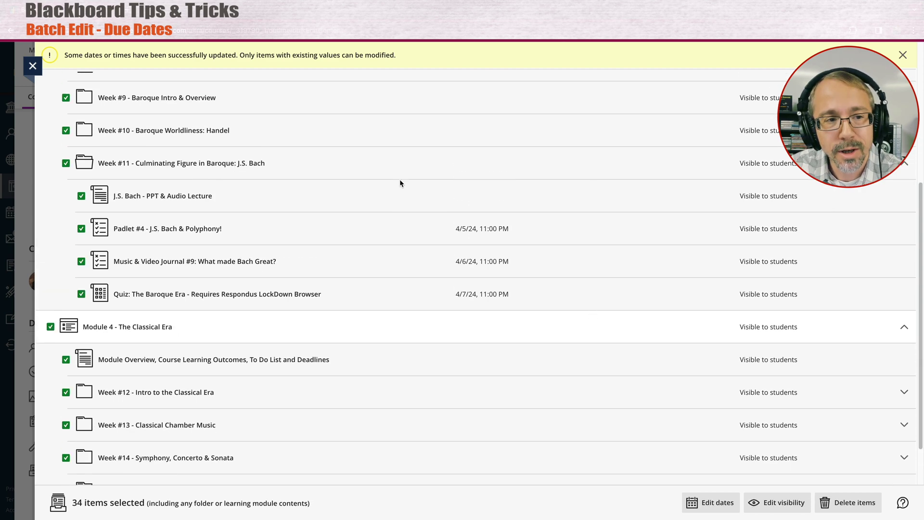
{"action": "scroll", "coordinate": [400, 183], "scroll_direction": "up", "scroll_amount": 3}
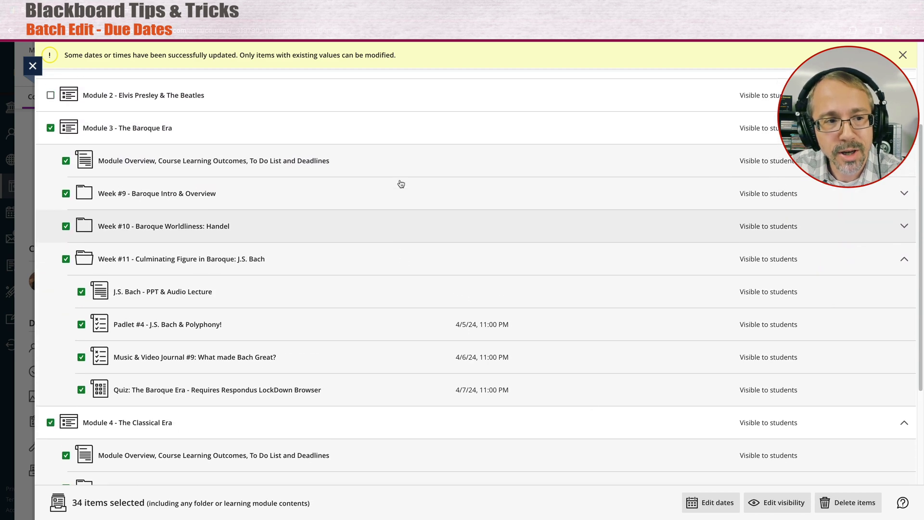
{"action": "scroll", "coordinate": [400, 183], "scroll_direction": "down", "scroll_amount": 3}
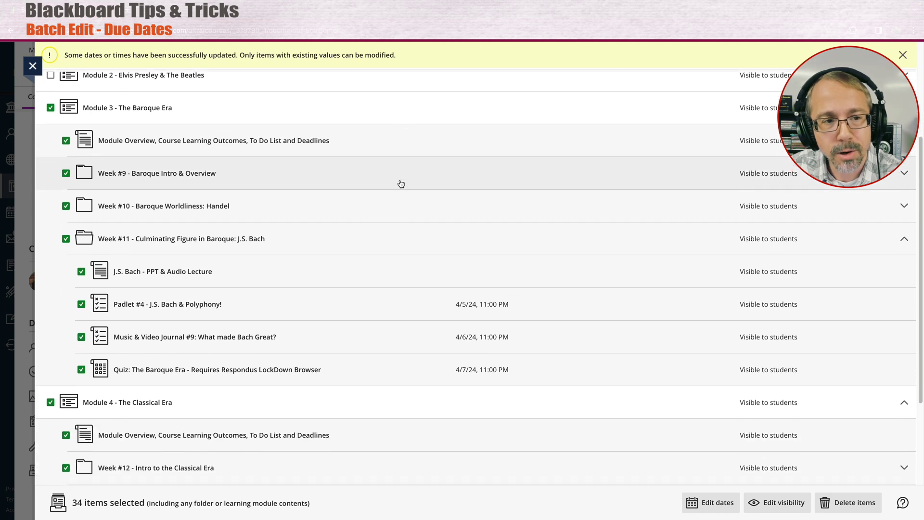
{"action": "scroll", "coordinate": [400, 183], "scroll_direction": "down", "scroll_amount": 2}
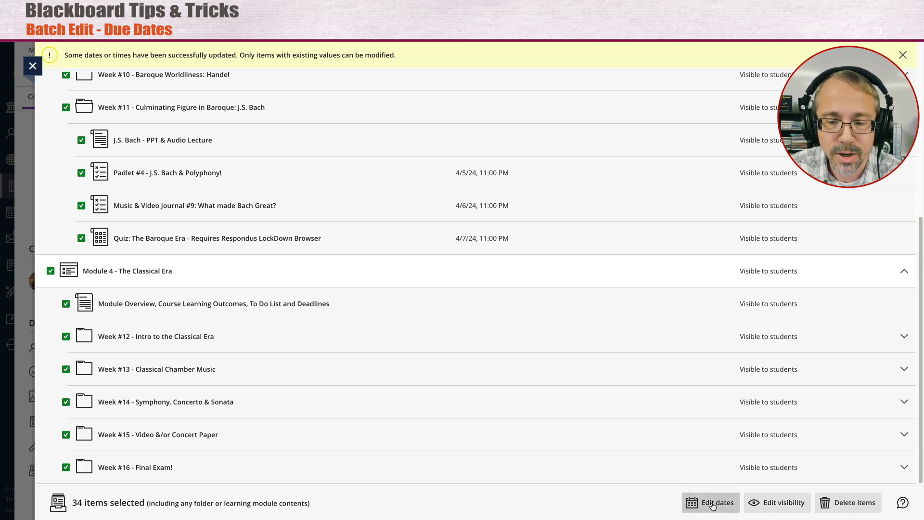
{"action": "left_click", "coordinate": [712, 504]}
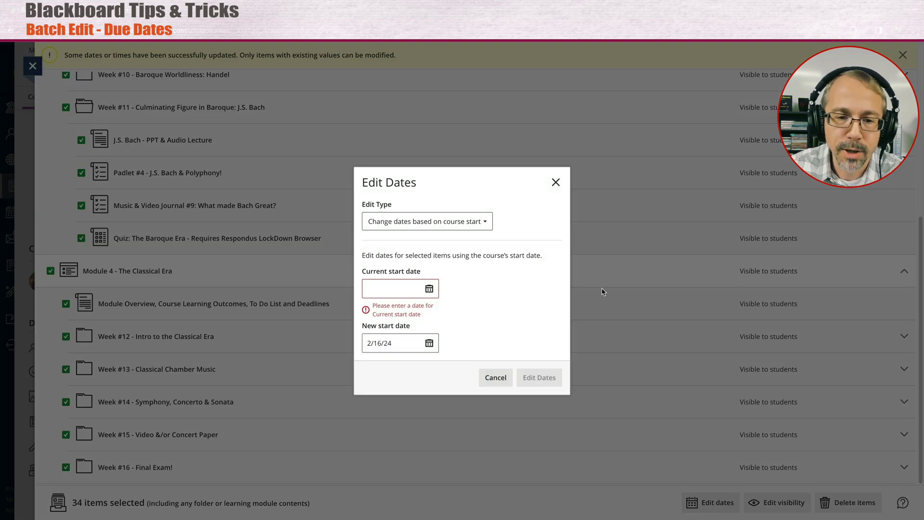
{"action": "left_click", "coordinate": [450, 225]}
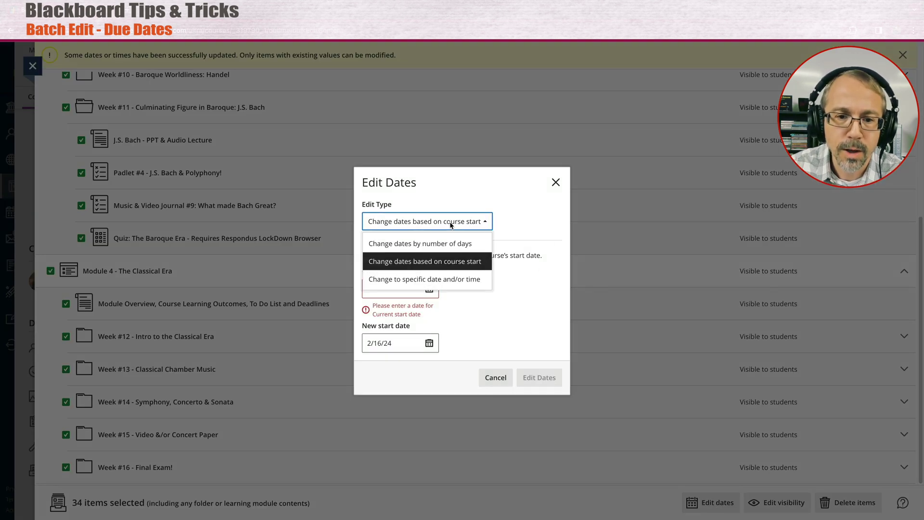
{"action": "left_click", "coordinate": [459, 245]}
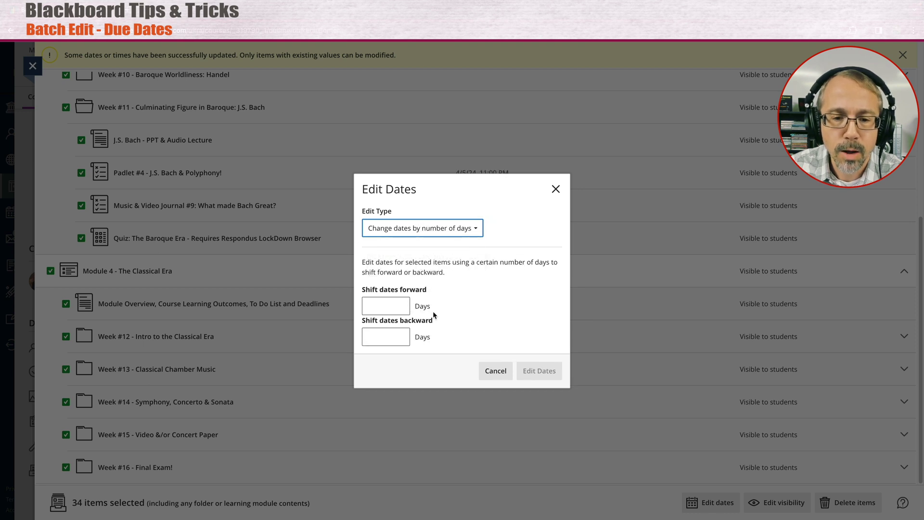
{"action": "left_click", "coordinate": [390, 308]}
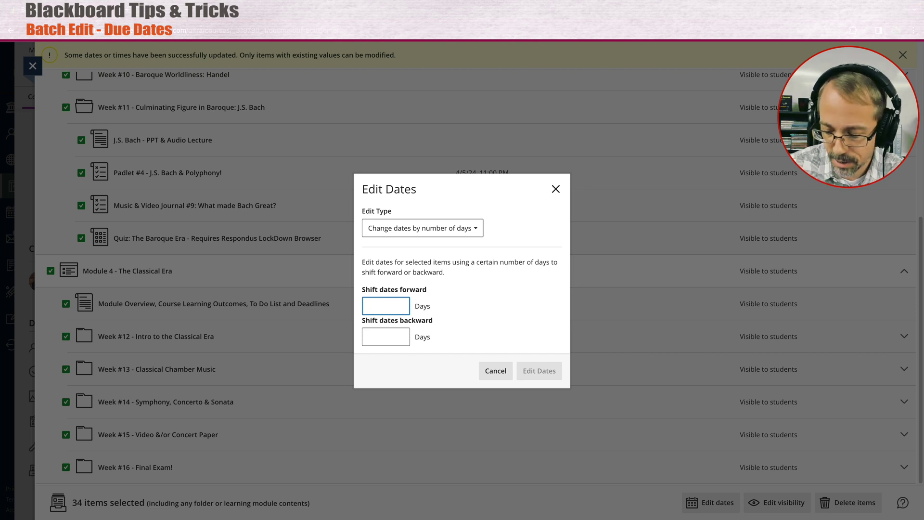
{"action": "type", "text": "217"}
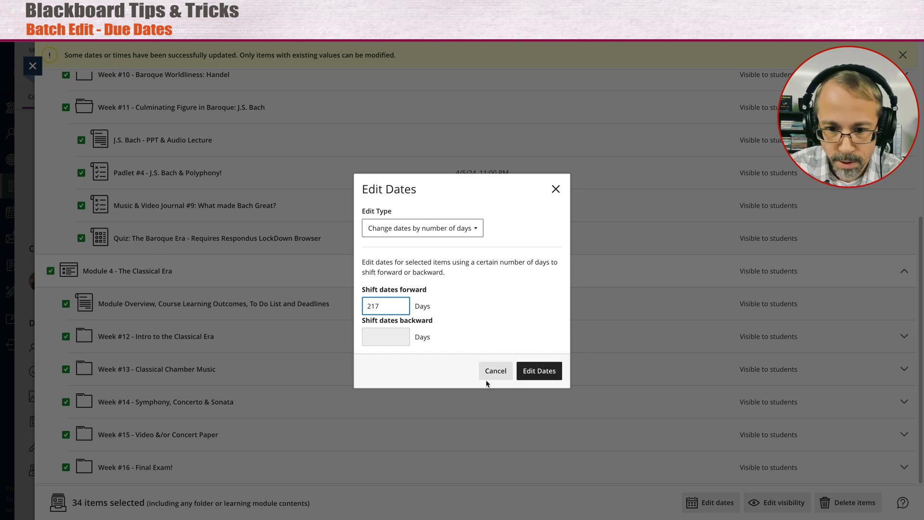
{"action": "left_click", "coordinate": [542, 373]}
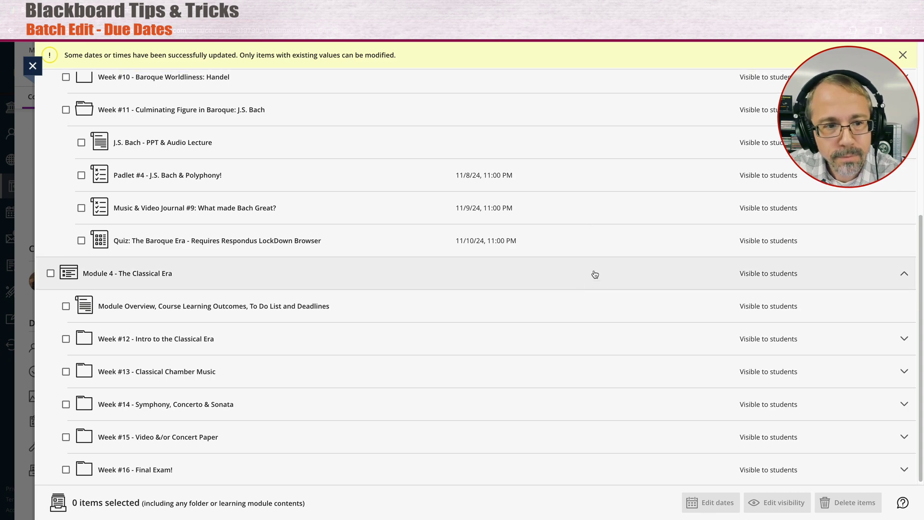
Expand Week #16 - Final Exam! to show the review sheet and Final Exam due 12/12/24.
{"action": "scroll", "coordinate": [594, 279], "scroll_direction": "up", "scroll_amount": 6}
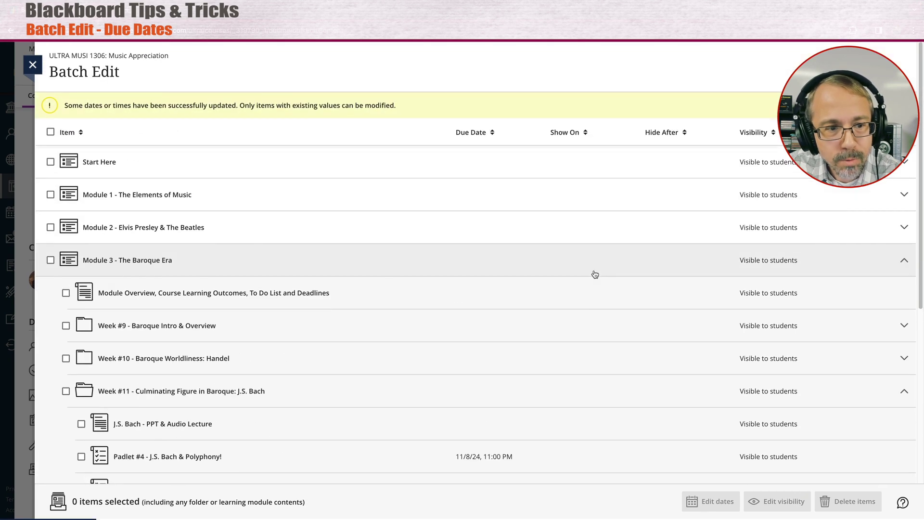
{"action": "scroll", "coordinate": [594, 274], "scroll_direction": "down", "scroll_amount": 4}
{"action": "scroll", "coordinate": [594, 273], "scroll_direction": "down", "scroll_amount": 3}
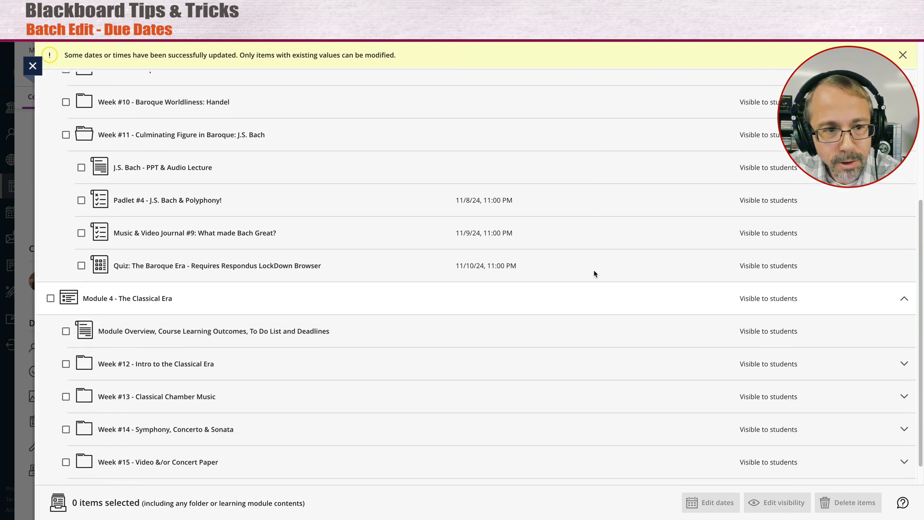
{"action": "scroll", "coordinate": [595, 274], "scroll_direction": "down", "scroll_amount": 1}
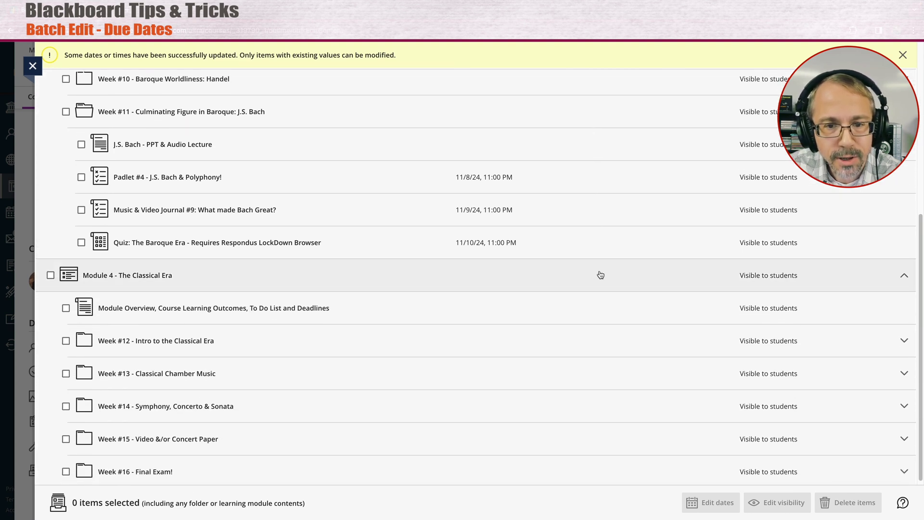
{"action": "left_click", "coordinate": [481, 471]}
{"action": "scroll", "coordinate": [480, 438], "scroll_direction": "down", "scroll_amount": 3}
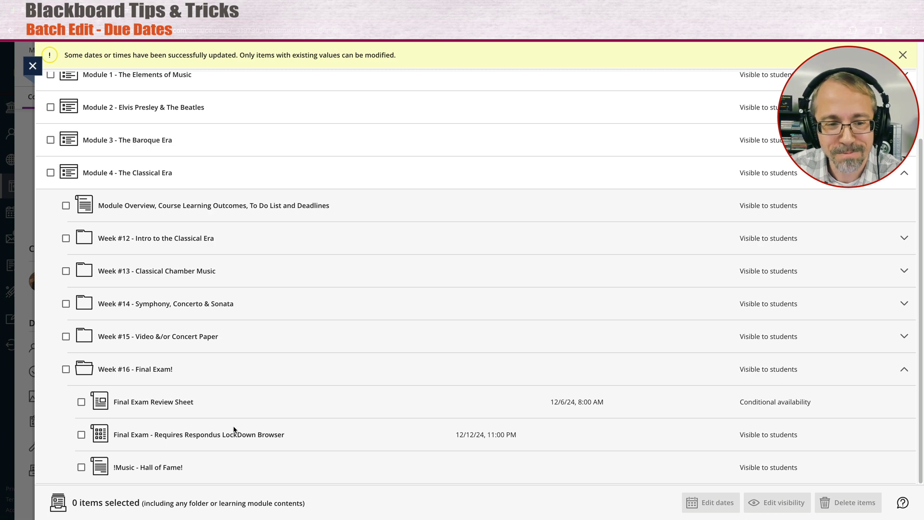
Select the Final Exam and choose 'Change to specific date and/or time' for due date and time.
{"action": "left_click", "coordinate": [82, 435]}
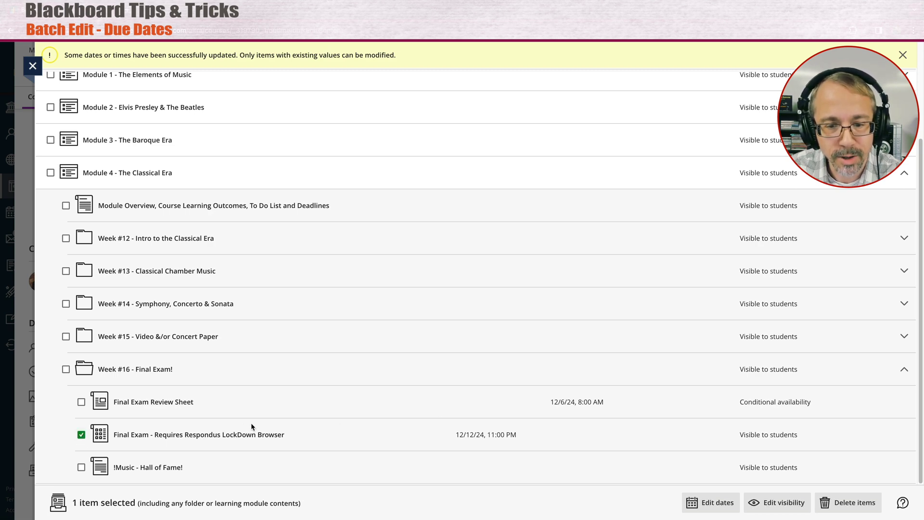
{"action": "left_click", "coordinate": [704, 505]}
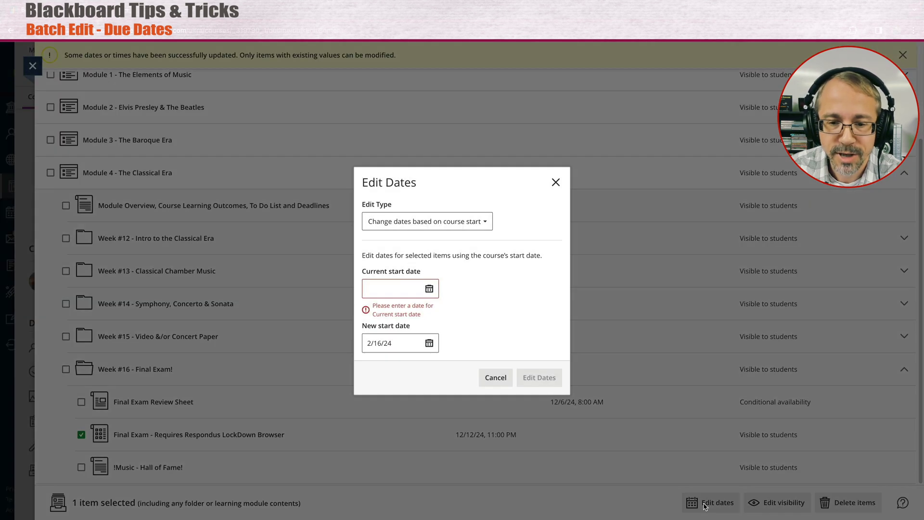
{"action": "left_click", "coordinate": [411, 221]}
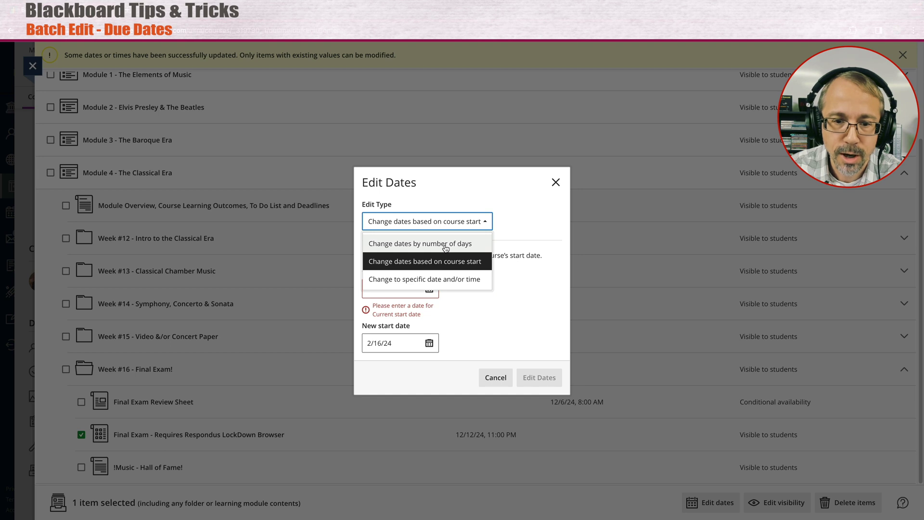
{"action": "left_click", "coordinate": [439, 281]}
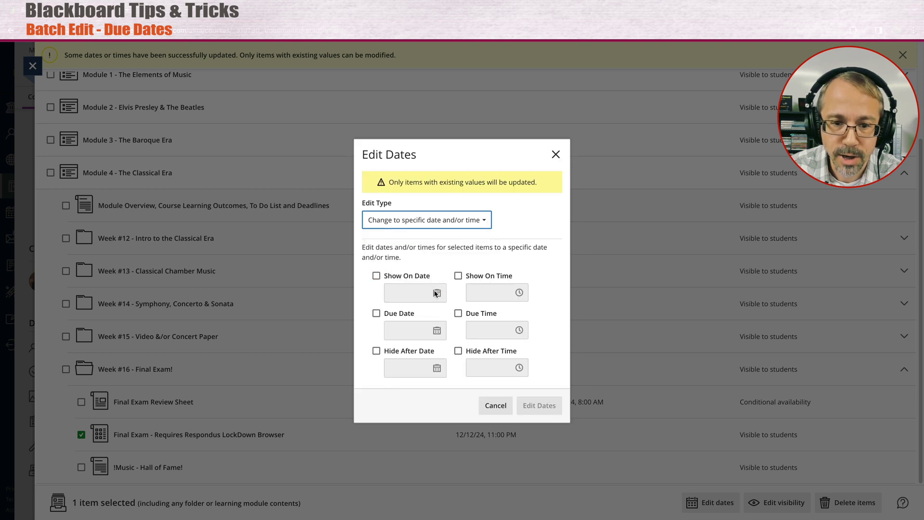
{"action": "left_click", "coordinate": [377, 313]}
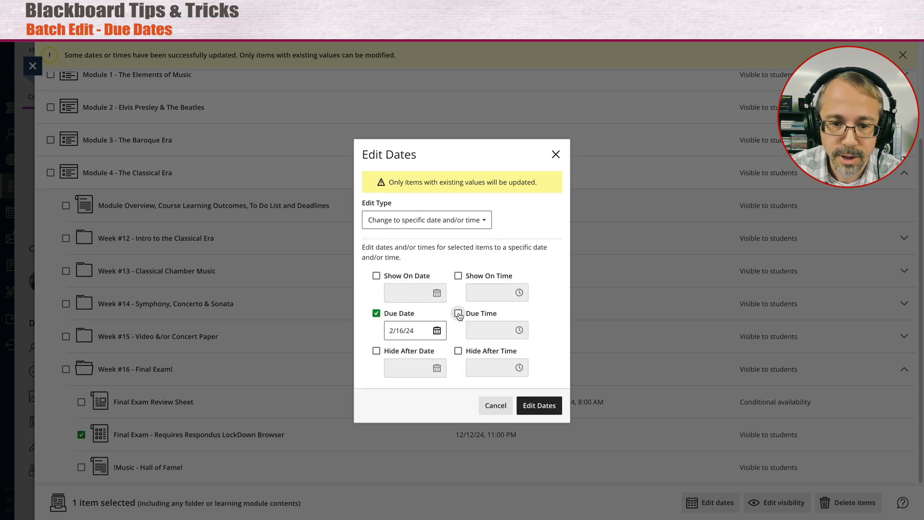
{"action": "left_click", "coordinate": [458, 314]}
Set the due date to 12/13/24 and due time to 11:00 PM, then apply.
{"action": "left_click", "coordinate": [438, 331]}
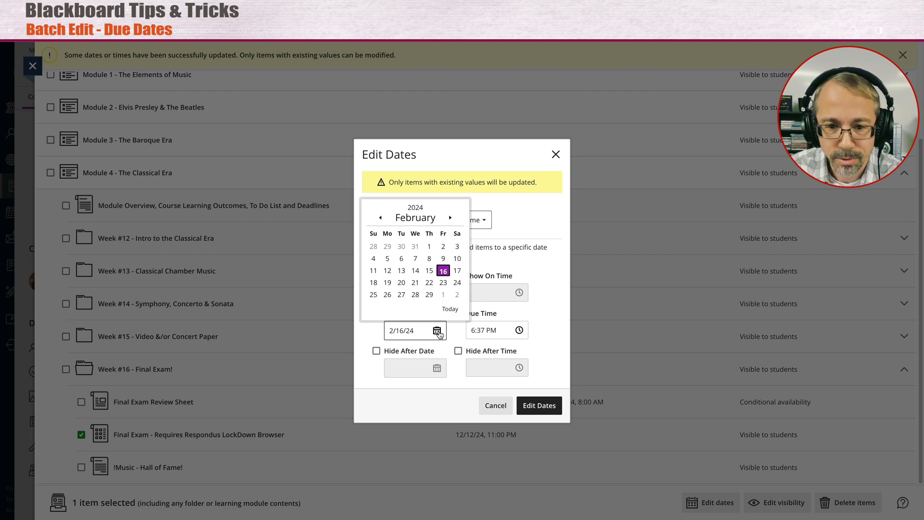
{"action": "left_click", "coordinate": [417, 217]}
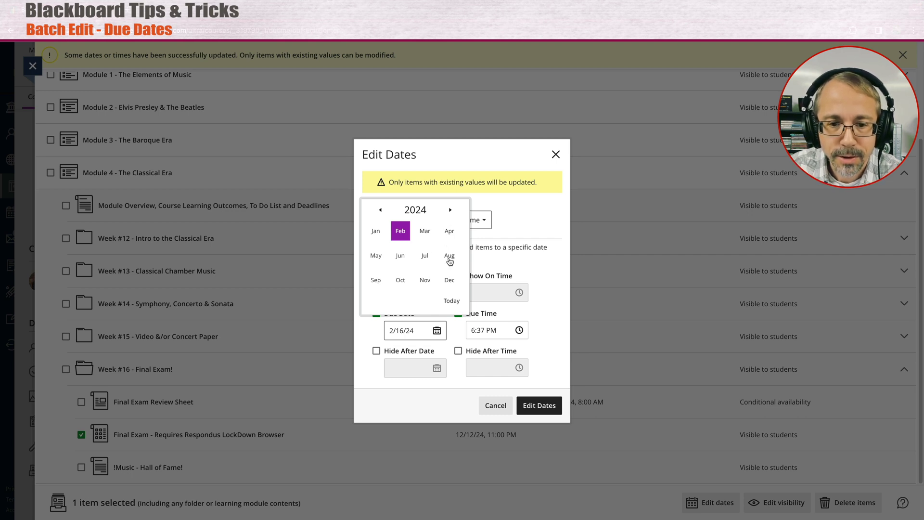
{"action": "left_click", "coordinate": [451, 284]}
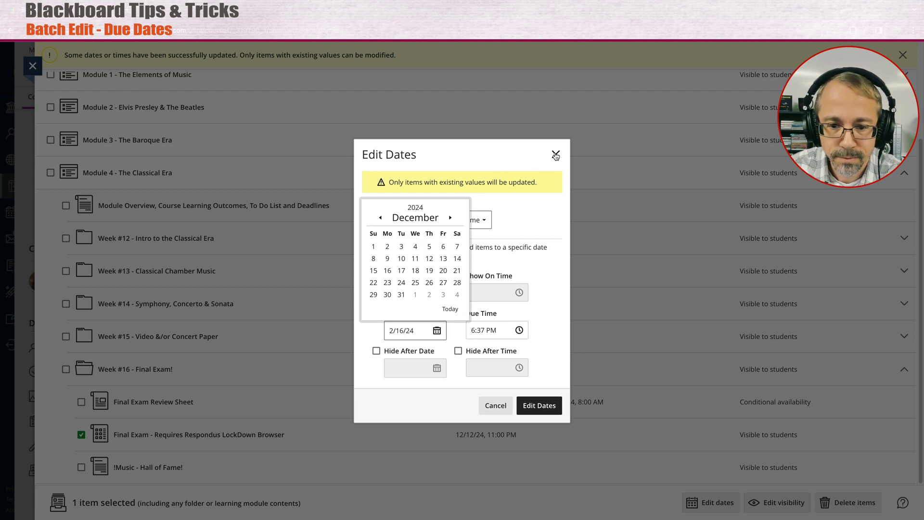
{"action": "left_click", "coordinate": [444, 259]}
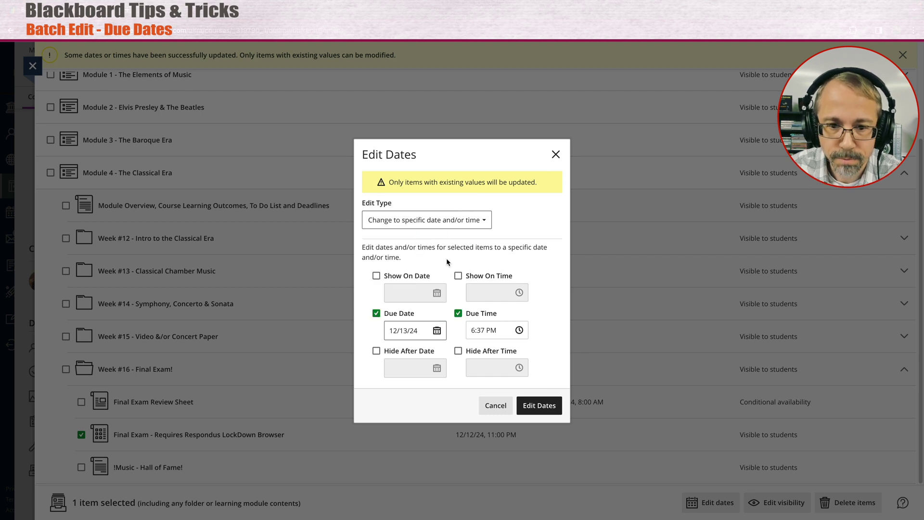
{"action": "left_click_drag", "start_coordinate": [500, 331], "coordinate": [466, 331]}
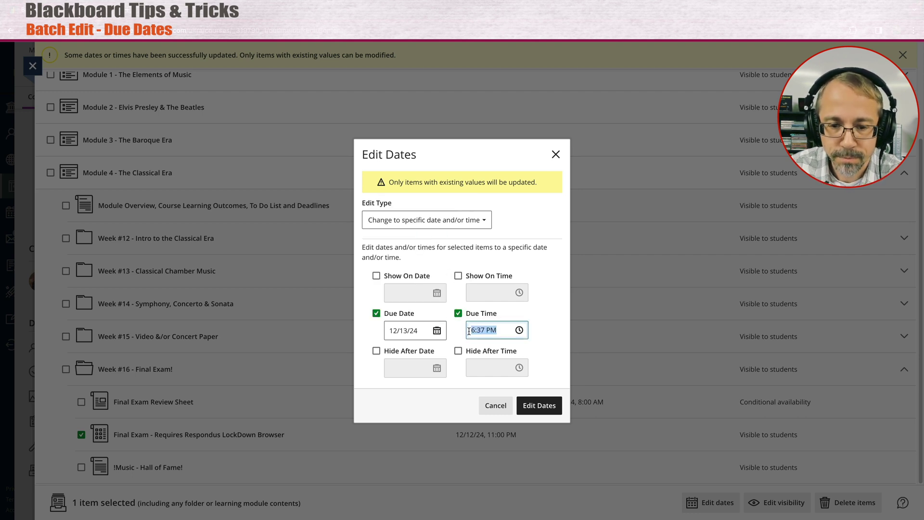
{"action": "key", "text": "BackSpace"}
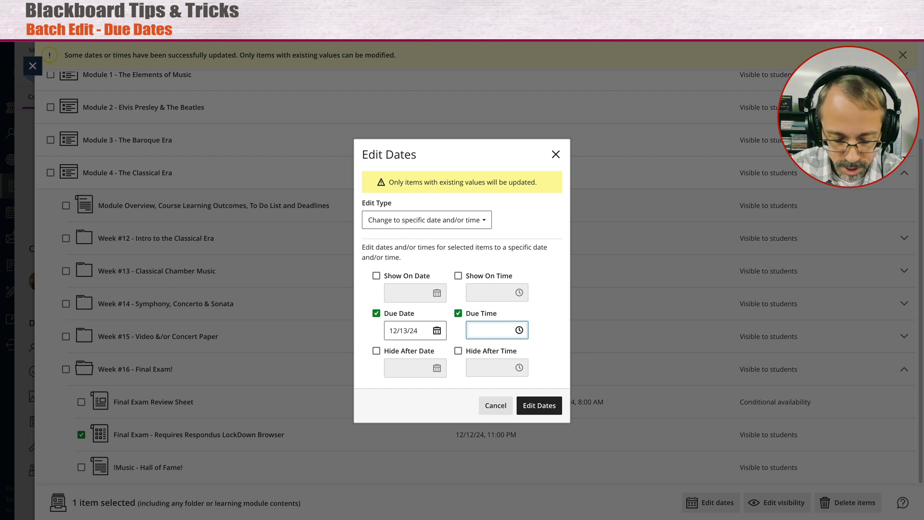
{"action": "type", "text": "11:00"}
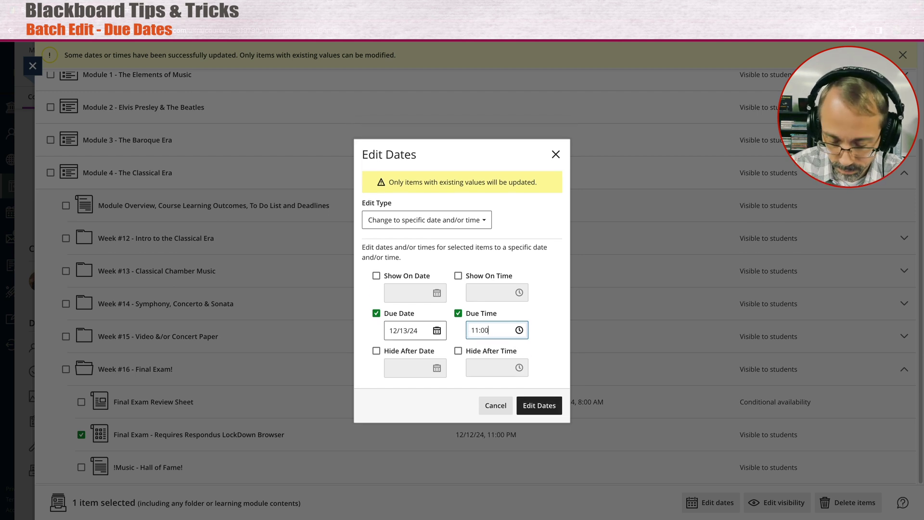
{"action": "type", "text": " PM"}
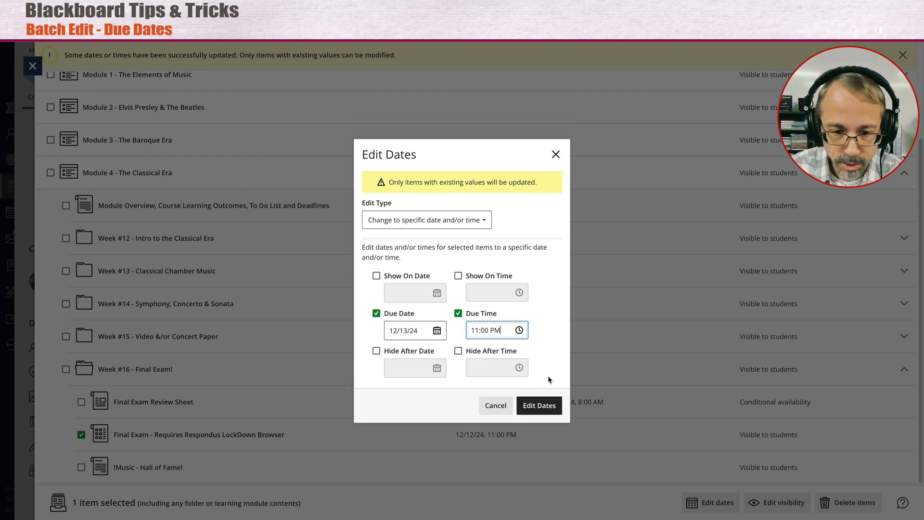
{"action": "left_click", "coordinate": [540, 405]}
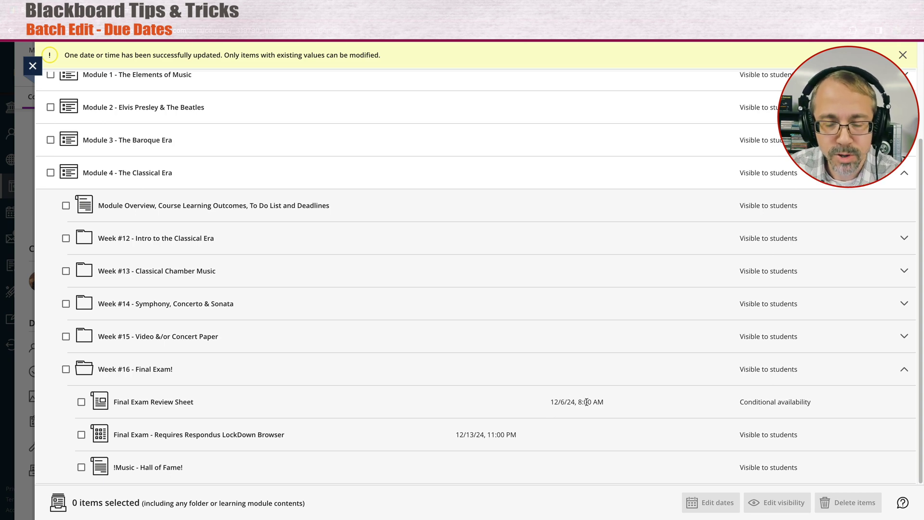
Exit Batch Edit and return to the ULTRA MUSI 1306: Music Appreciation course content page.
{"action": "key", "text": "Escape"}
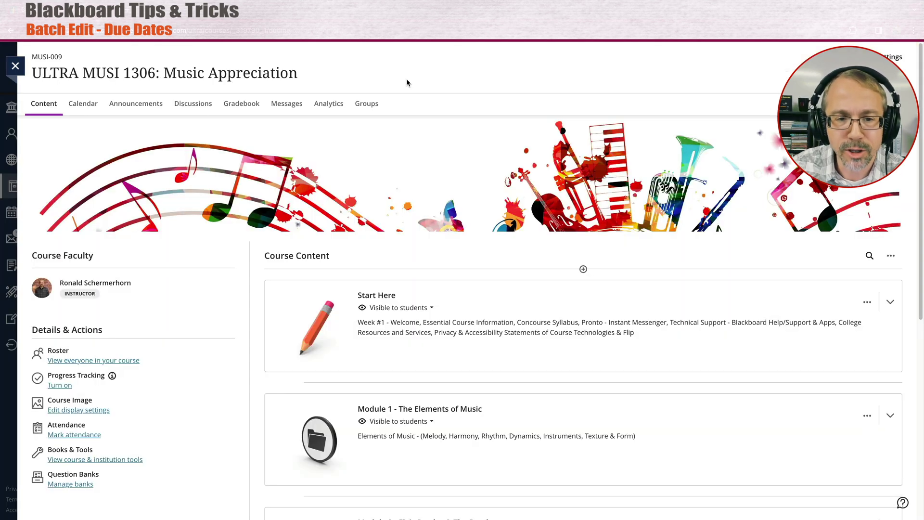